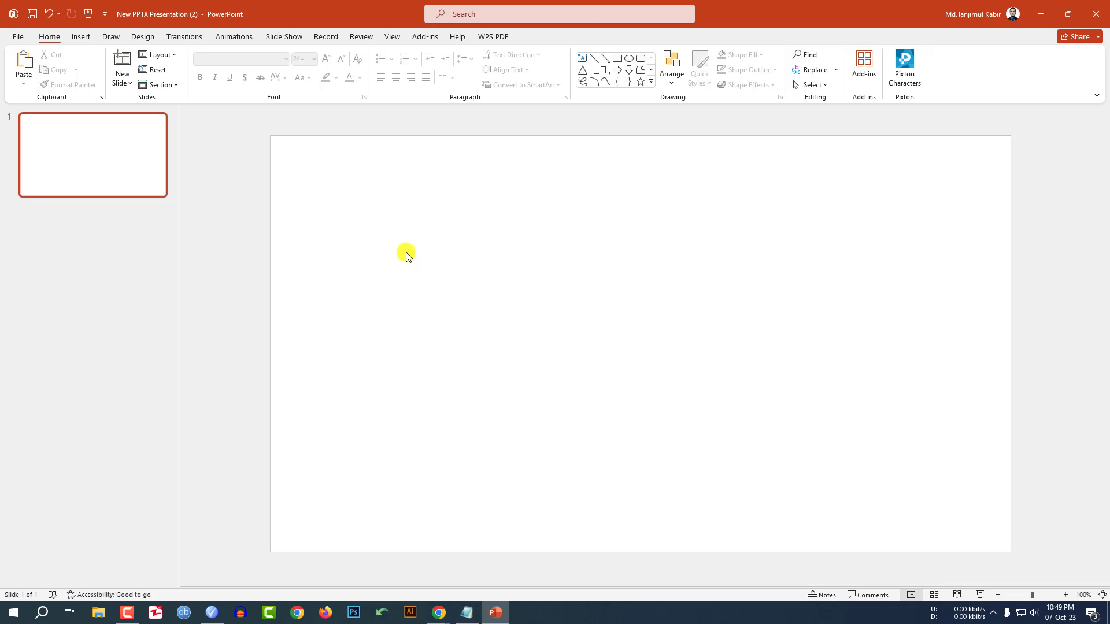
Bring up the Pixabay Tree Leaves Foliage rain video page and show its MP4 download sizes
mouse_move(439, 612)
click(478, 565)
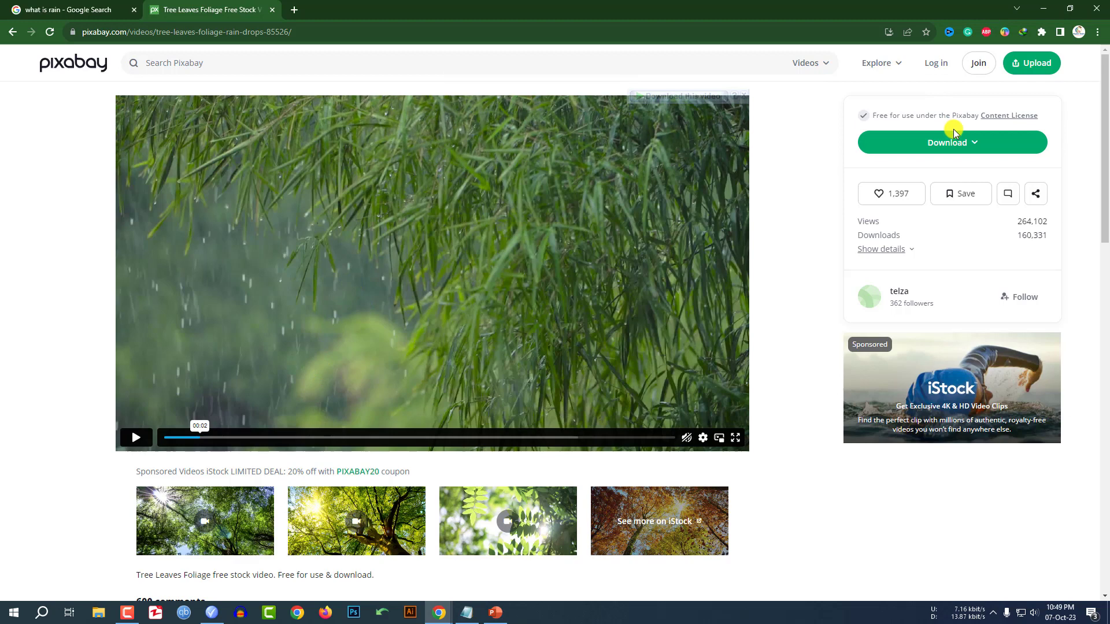
click(969, 143)
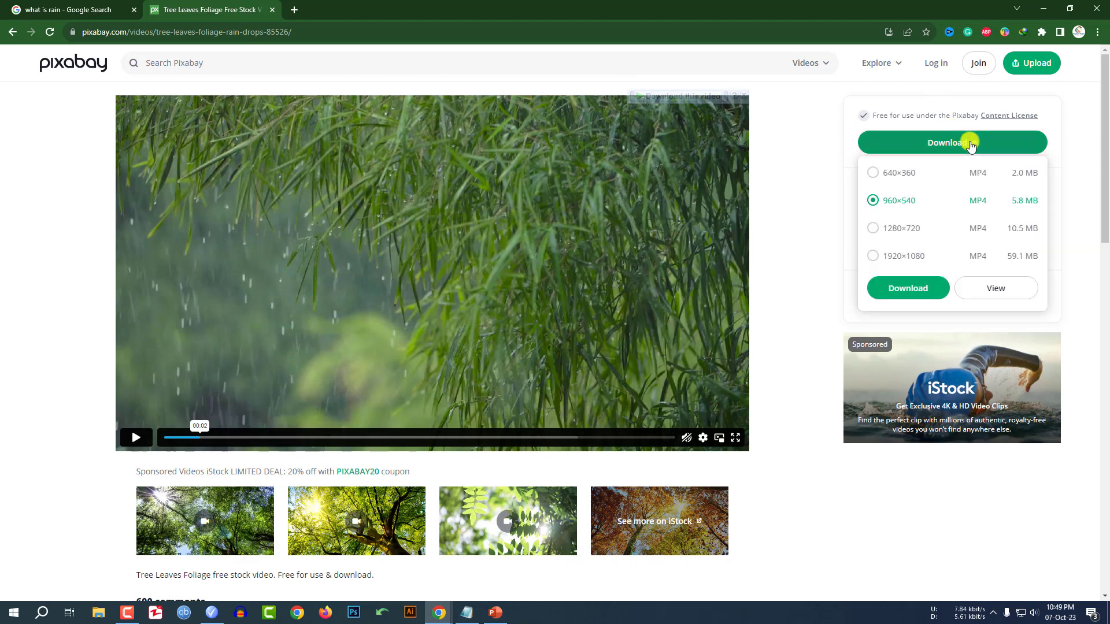
Download the 1280×720 rain clip and insert it from this device to cover the whole slide
click(798, 217)
key(alt+Tab)
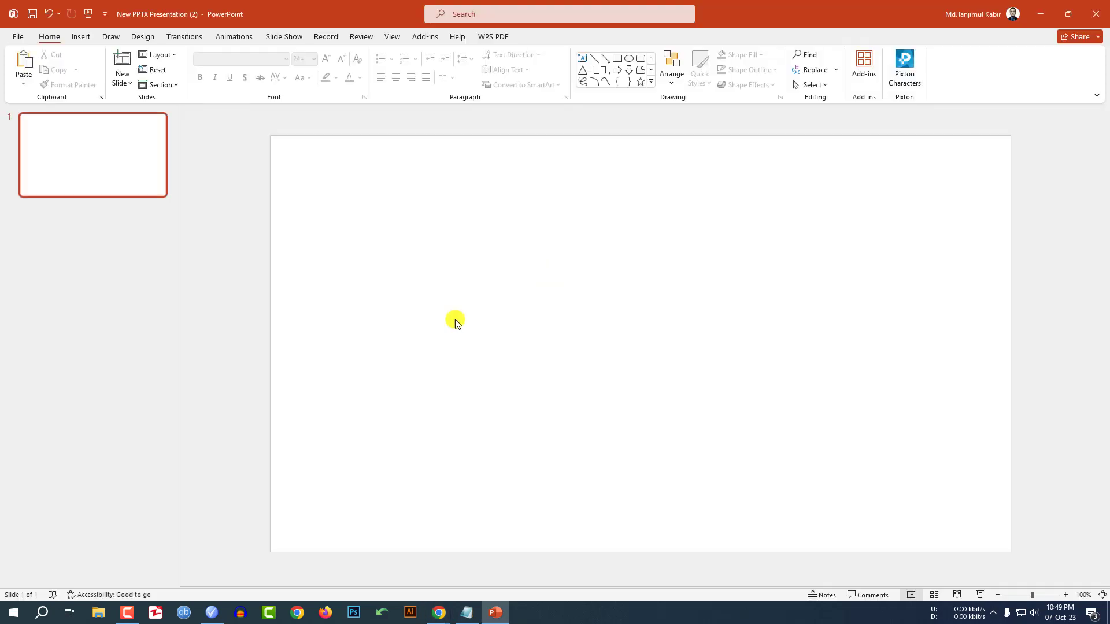
click(80, 35)
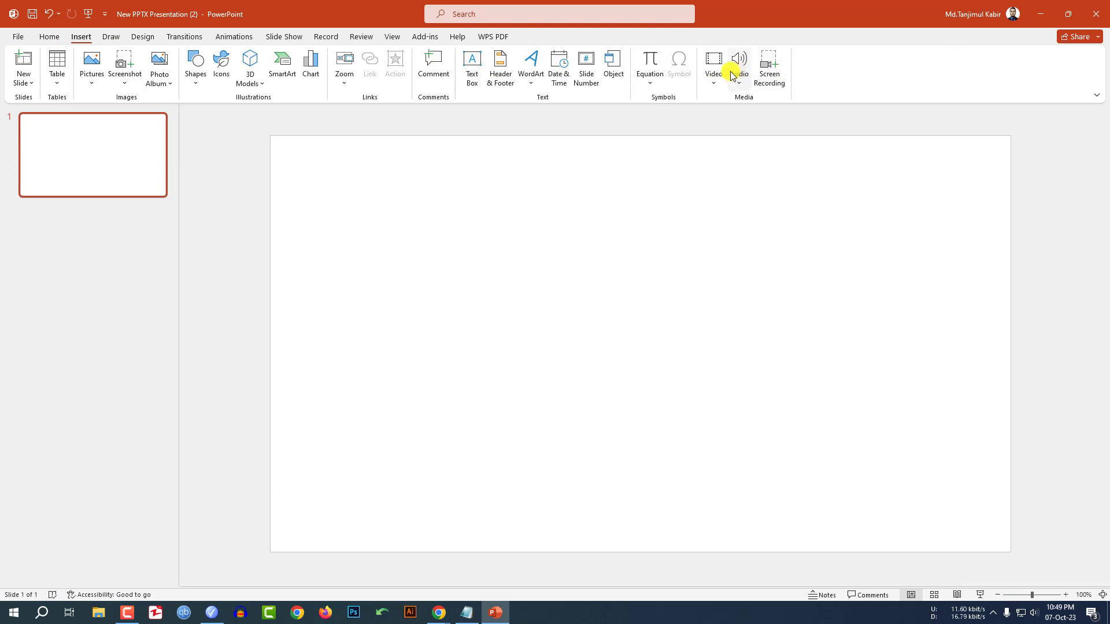
click(720, 73)
click(722, 117)
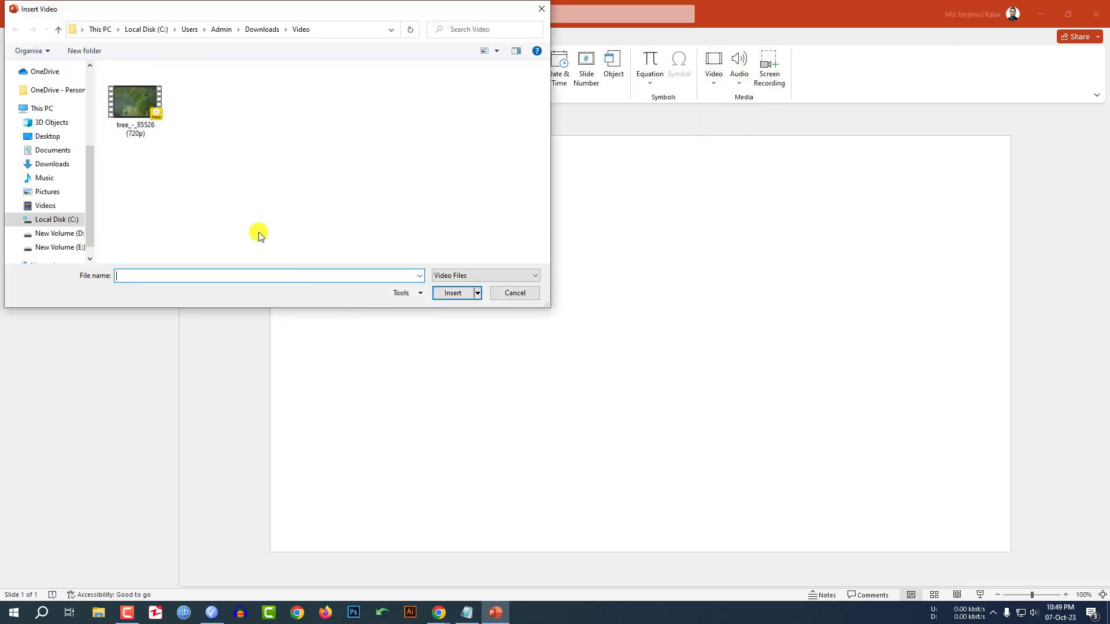
click(132, 113)
double_click(132, 113)
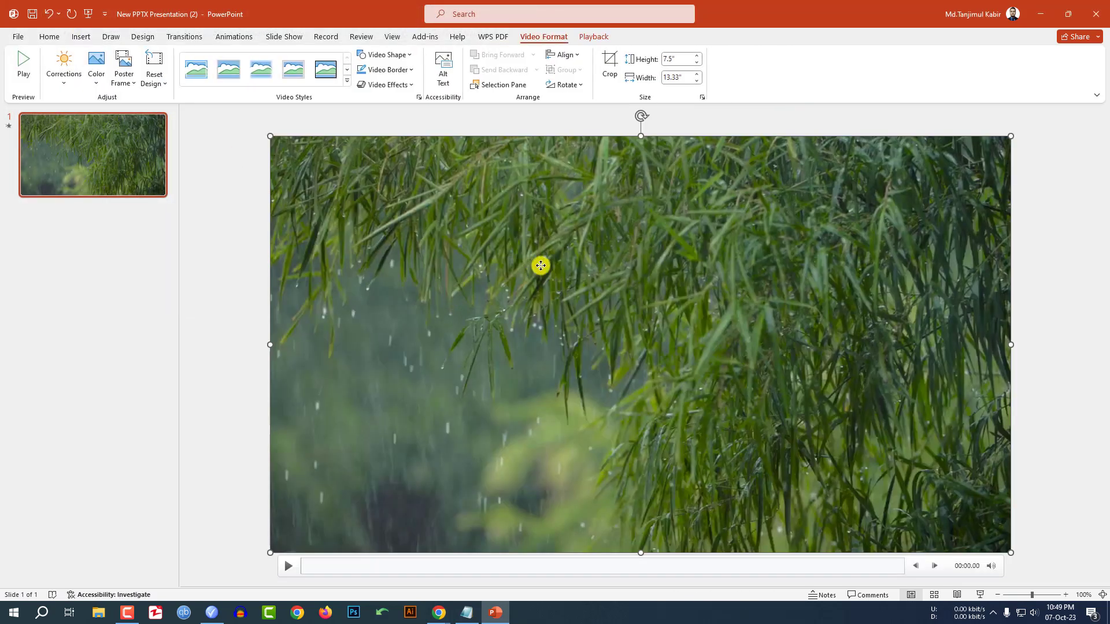
mouse_move(540, 265)
mouse_down()
mouse_move(626, 264)
mouse_move(526, 260)
mouse_move(538, 266)
mouse_up()
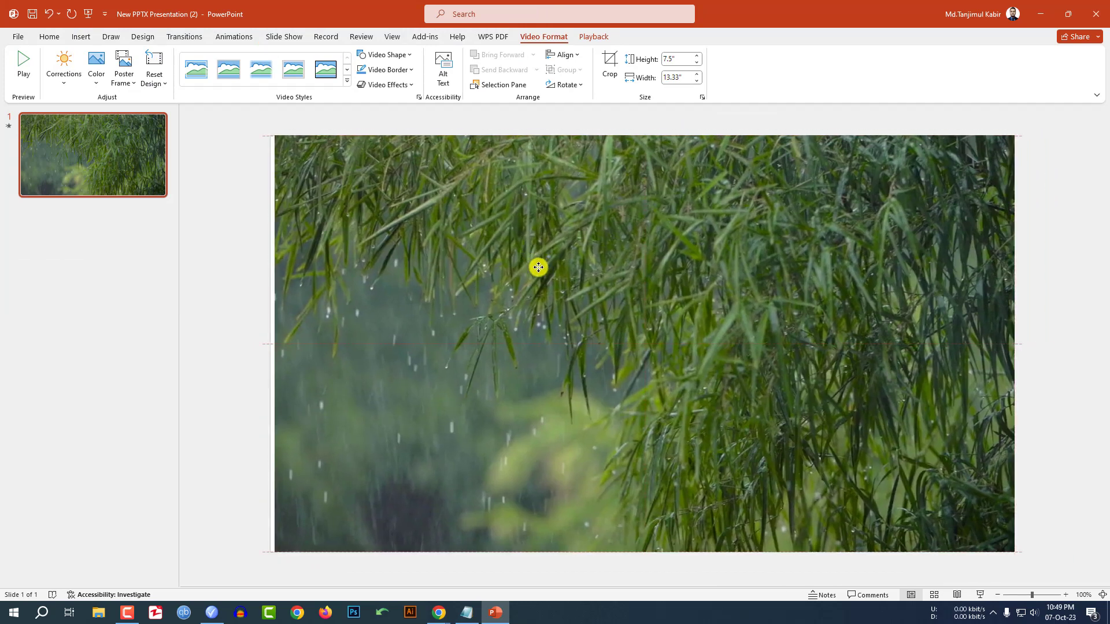
Raise the rain video's brightness to 21% and contrast to 37% in Video Corrections Options
click(57, 87)
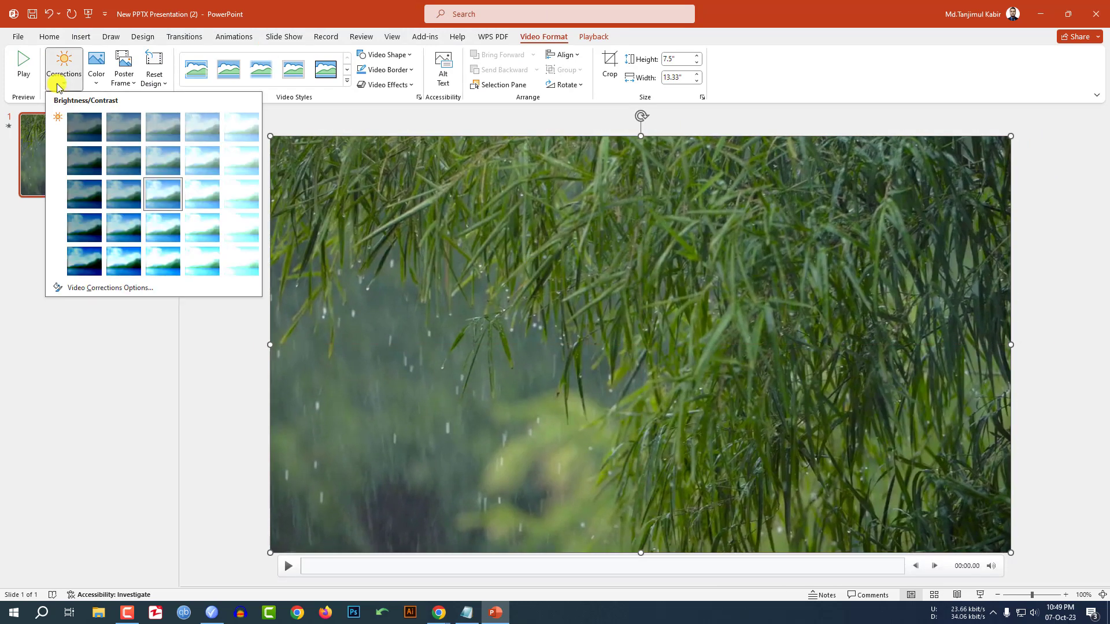
click(86, 289)
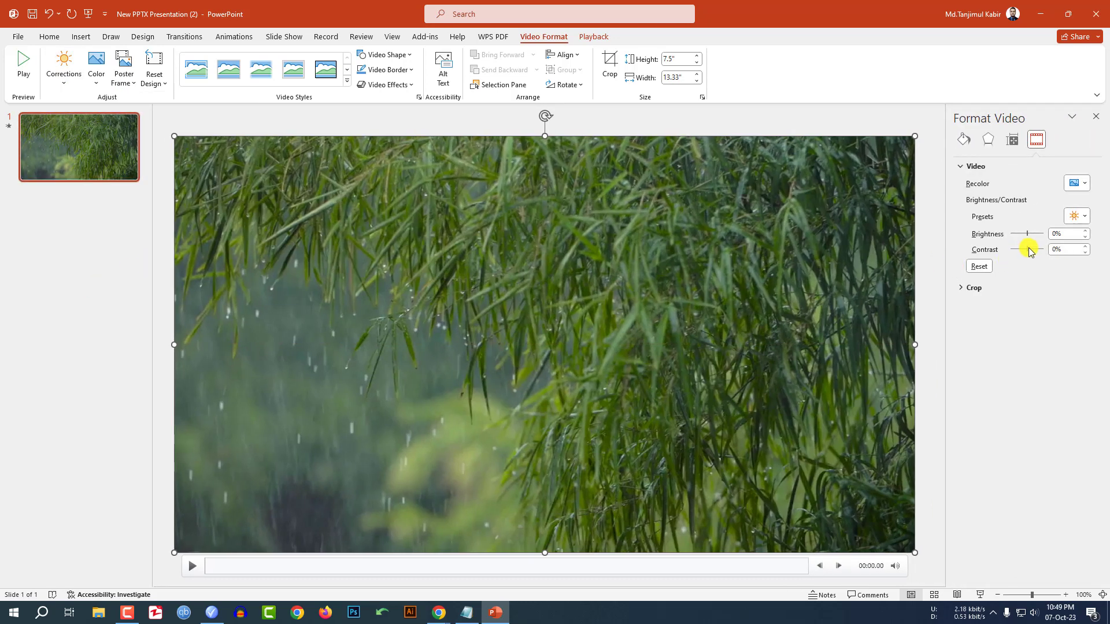
drag(1026, 249, 1032, 239)
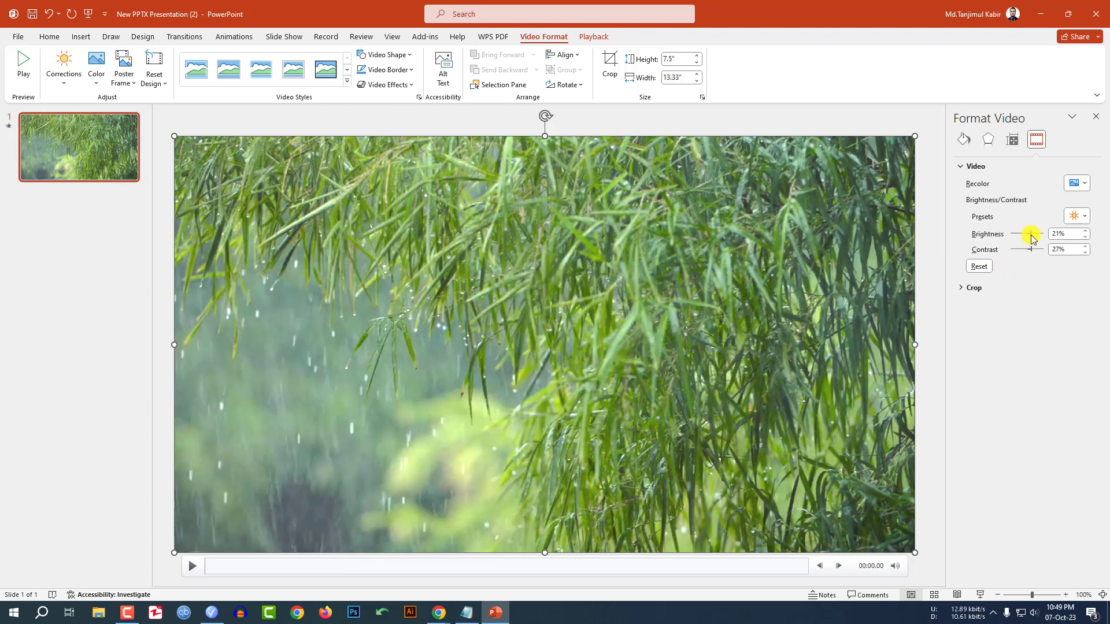
click(160, 393)
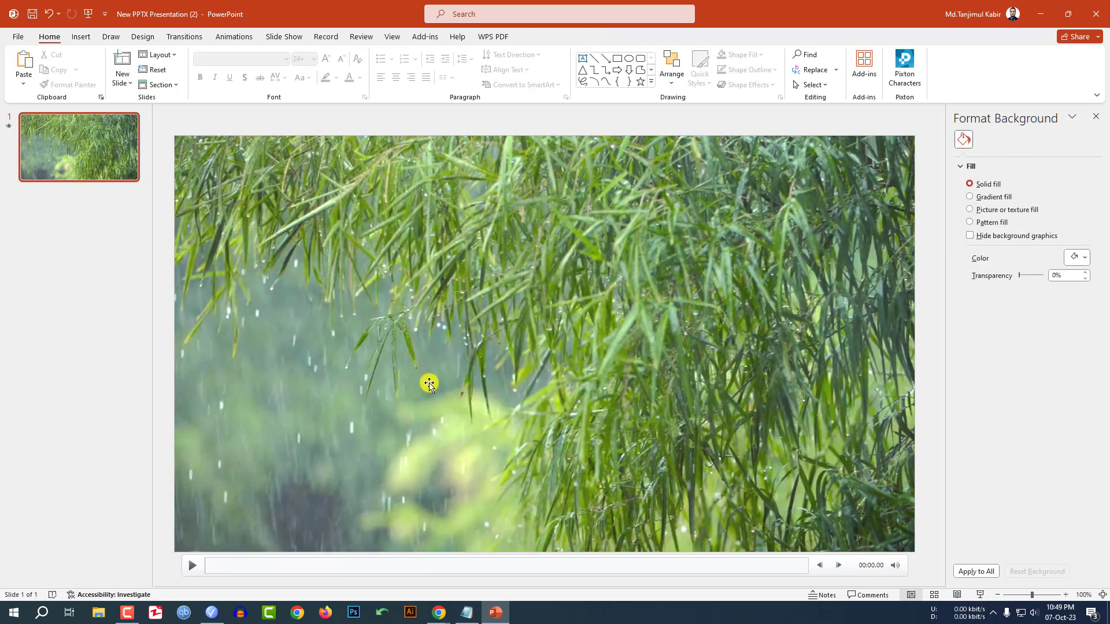
scroll(429, 383, down, 3)
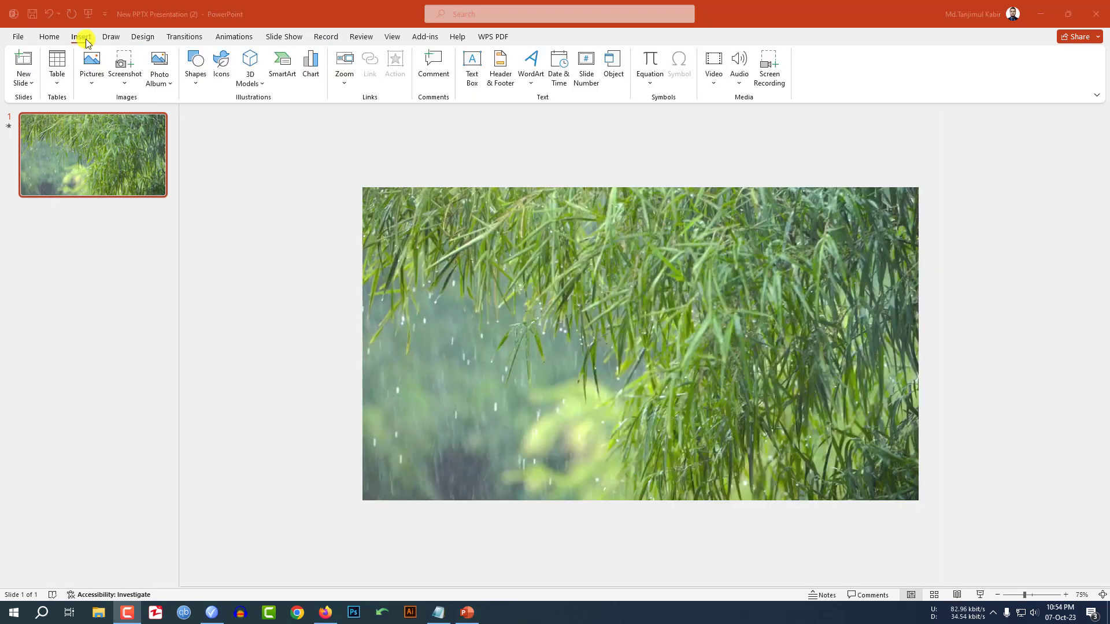
Draw a 7.5" × 6.67" rectangle over the slide's right half
click(198, 85)
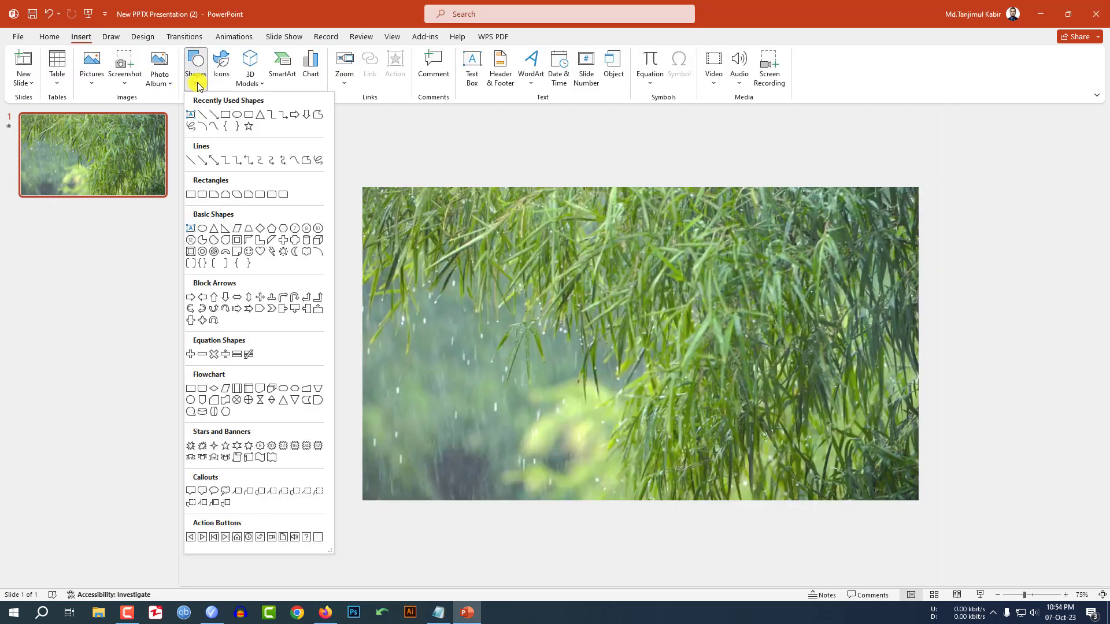
click(226, 116)
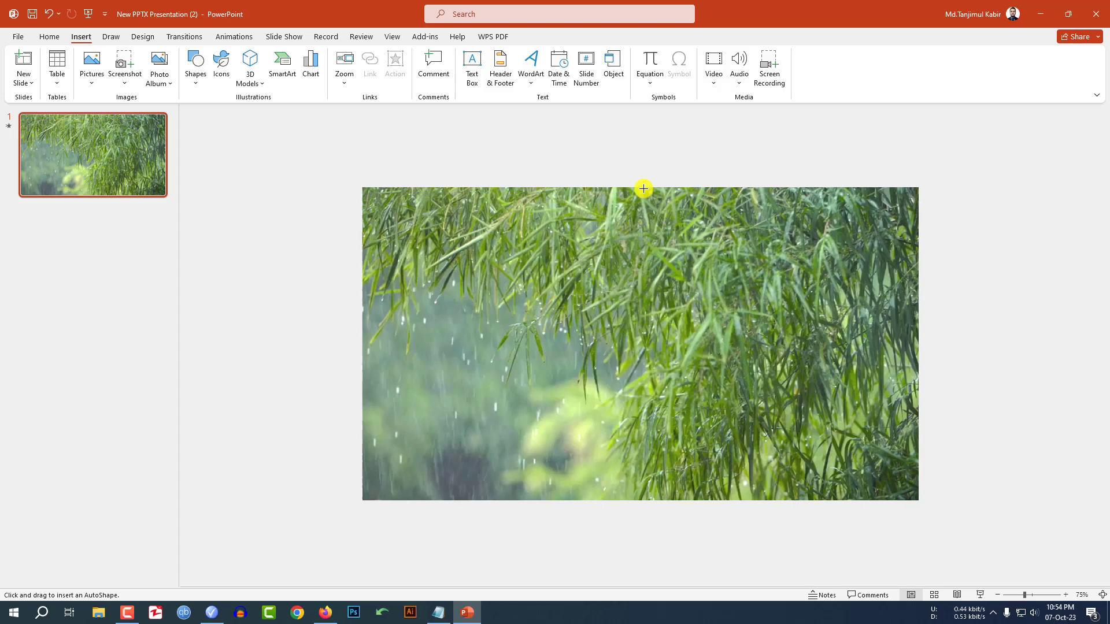
drag(637, 187, 918, 500)
Give the rectangle a light grey preset linear gradient fill at 90° via Format Shape
right_click(717, 229)
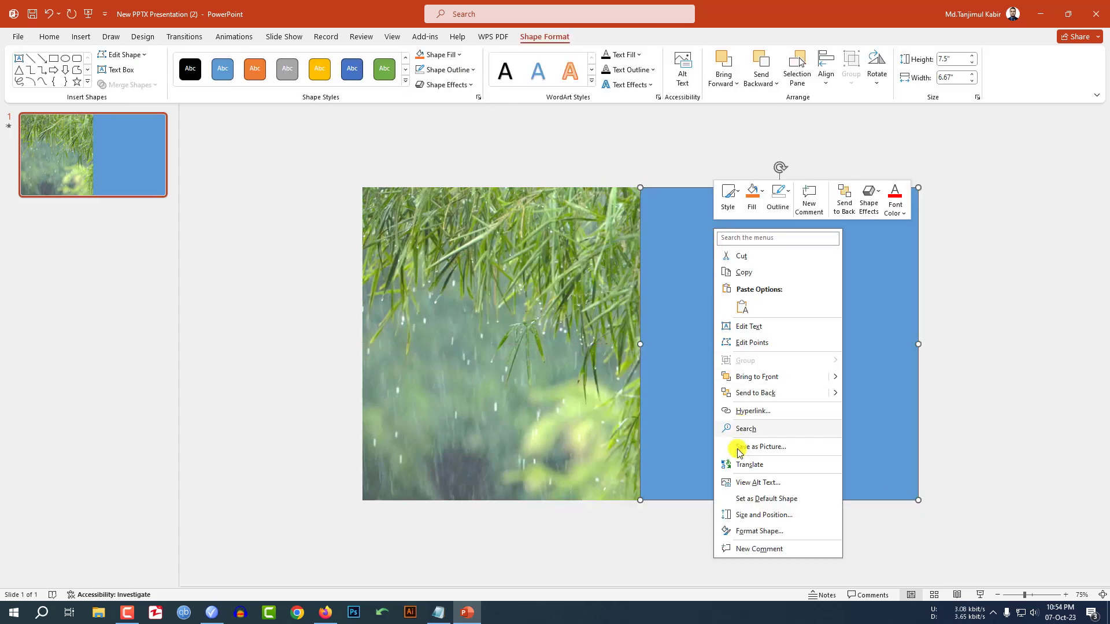
click(763, 531)
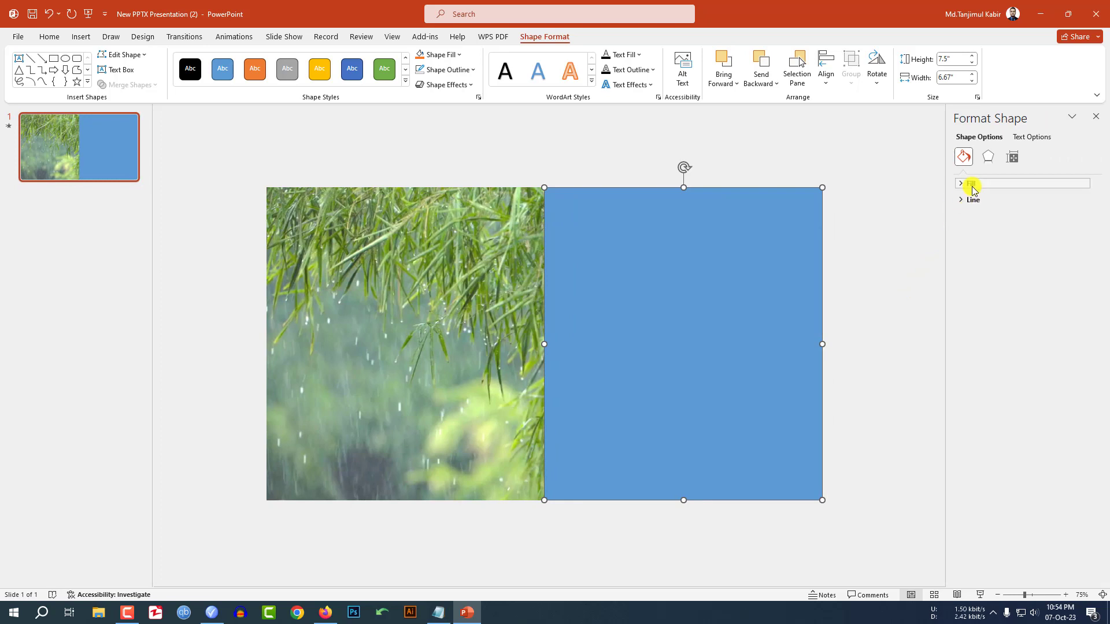
click(968, 184)
click(984, 227)
click(1077, 286)
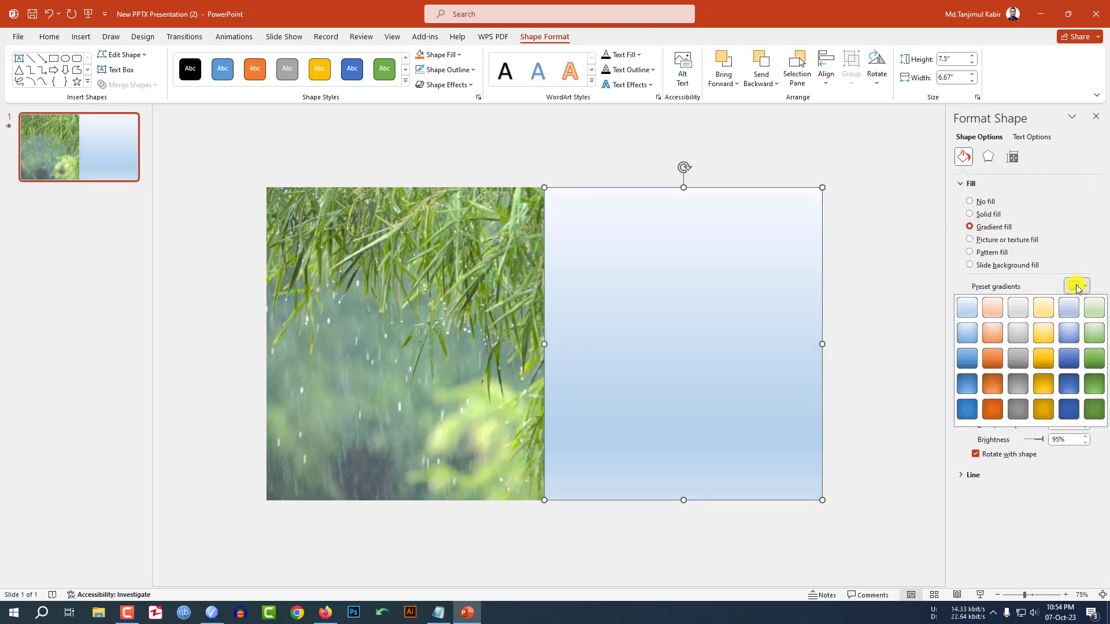
click(1023, 308)
click(842, 250)
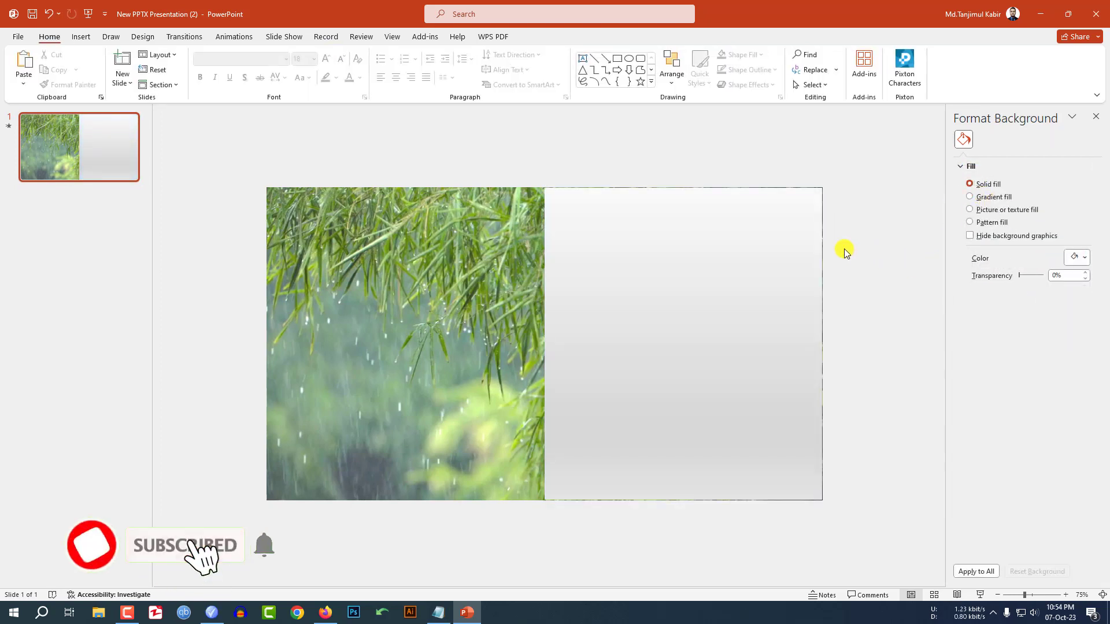
Use Edit Points to drag the grey panel's left-edge vertex into a curve over the video
click(592, 284)
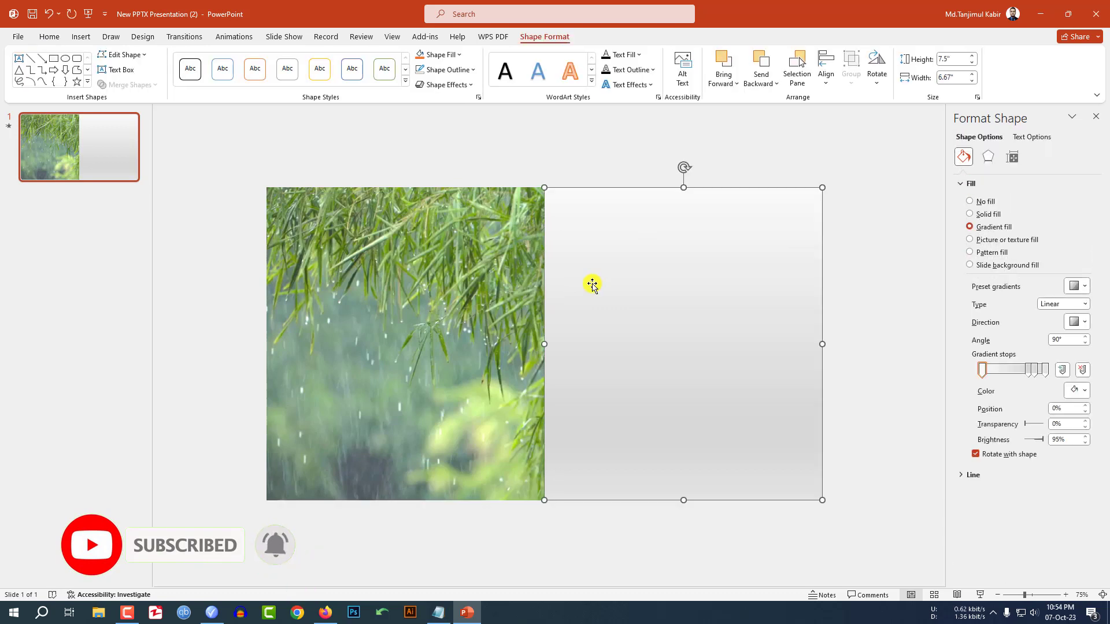
right_click(592, 283)
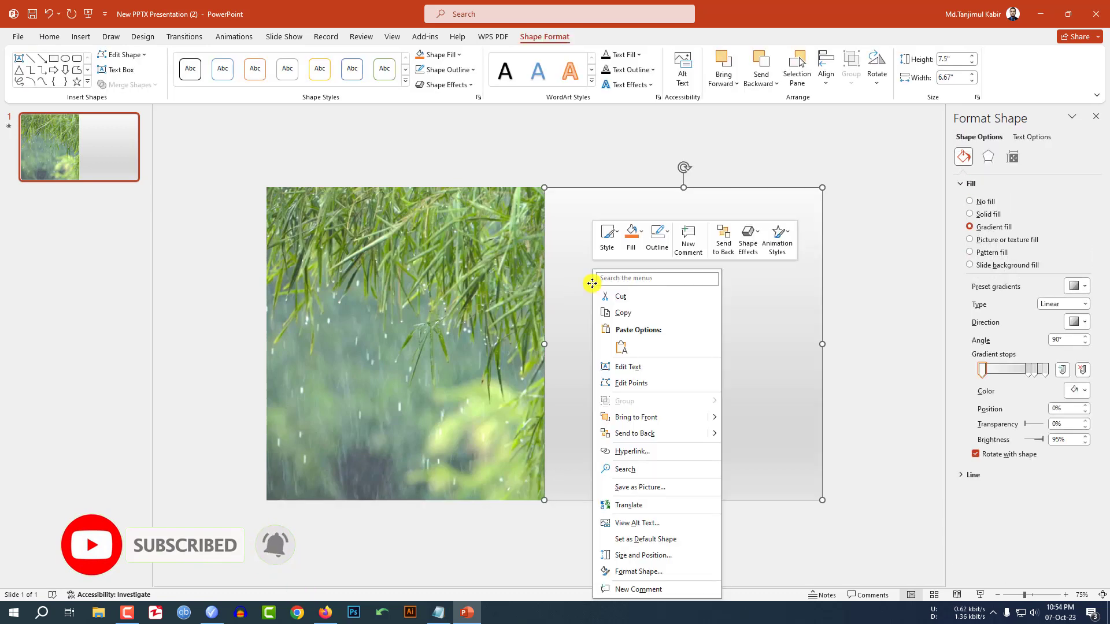
click(132, 55)
click(134, 88)
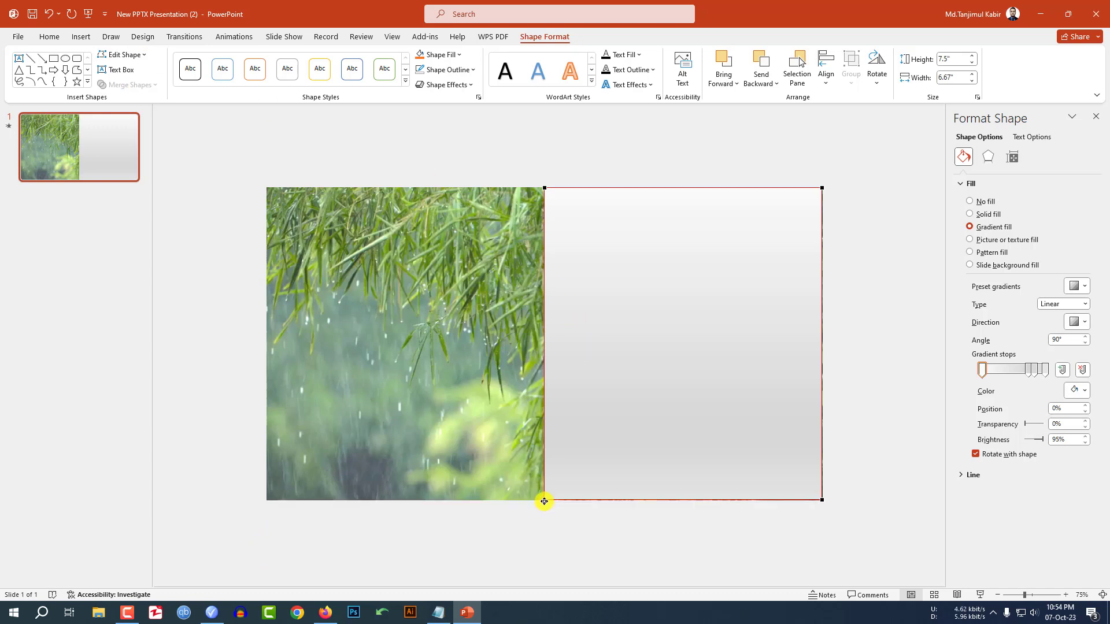
drag(544, 396, 659, 439)
click(714, 526)
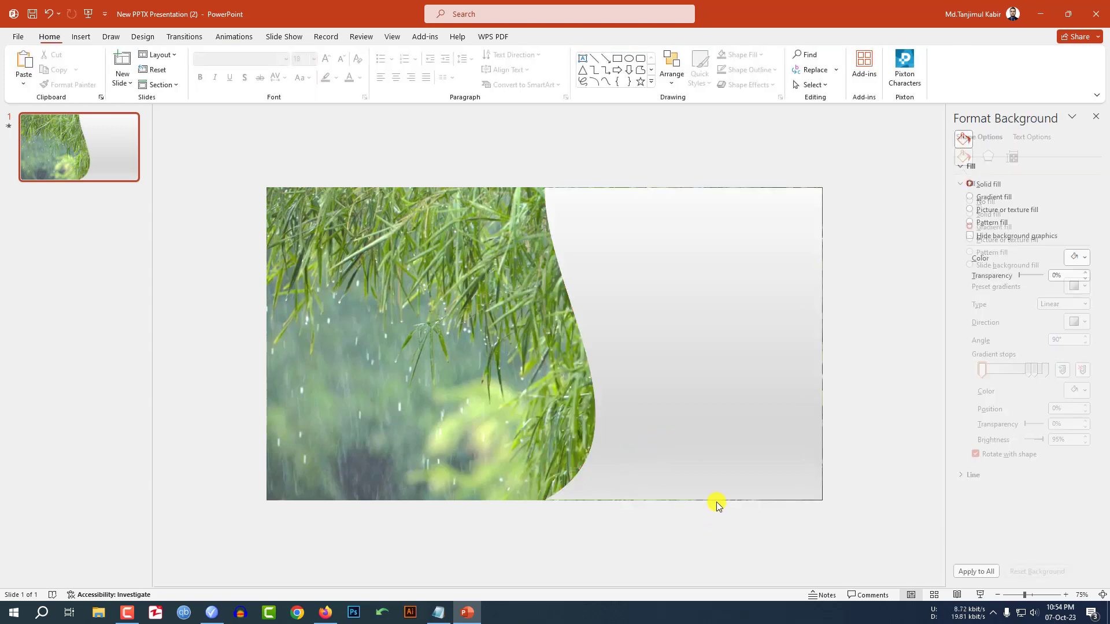
click(87, 39)
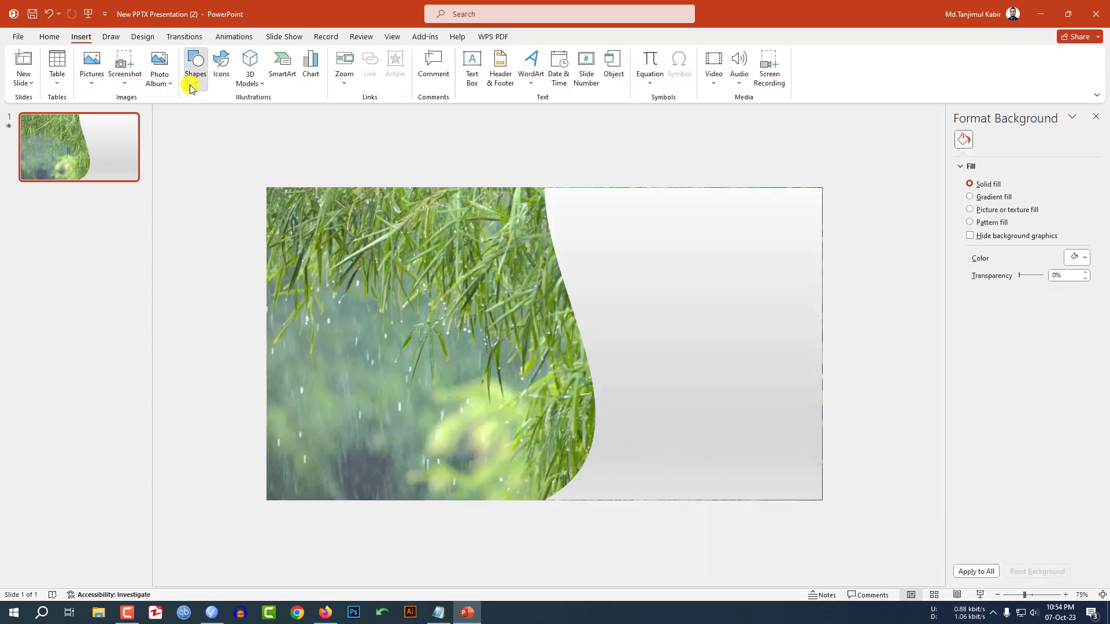
Draw a text box across the slide's middle and type 'RAIN DROPS'
click(194, 78)
click(197, 115)
drag(299, 307, 803, 375)
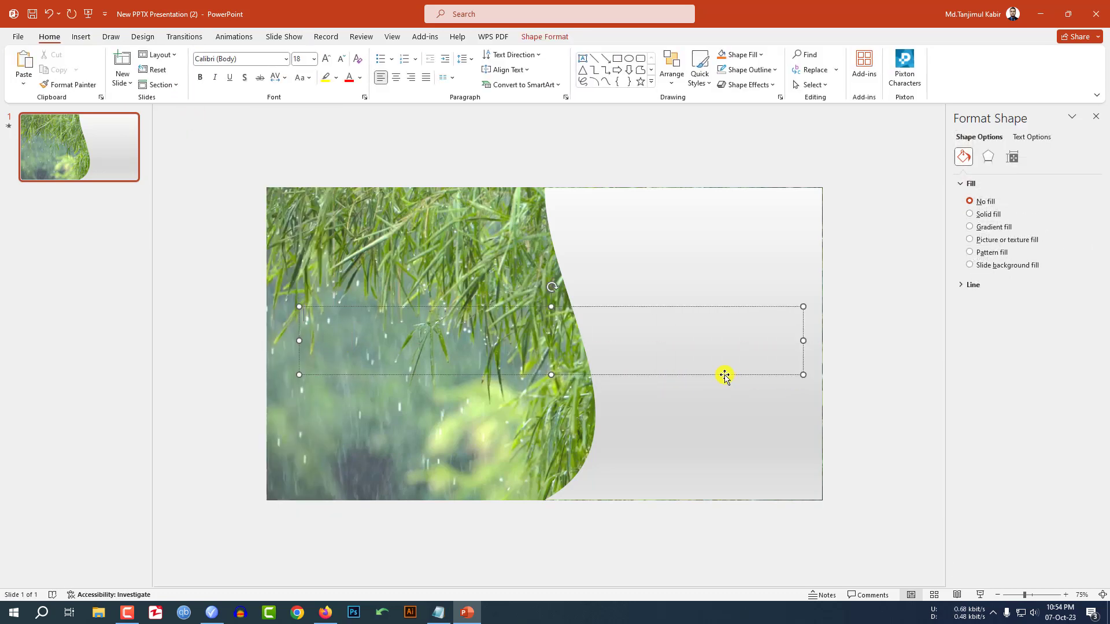
text(RAIN DROPS)
Set the title to Lemon Milk font at size 96, then enlarge it to 125
key(ctrl+a)
click(245, 61)
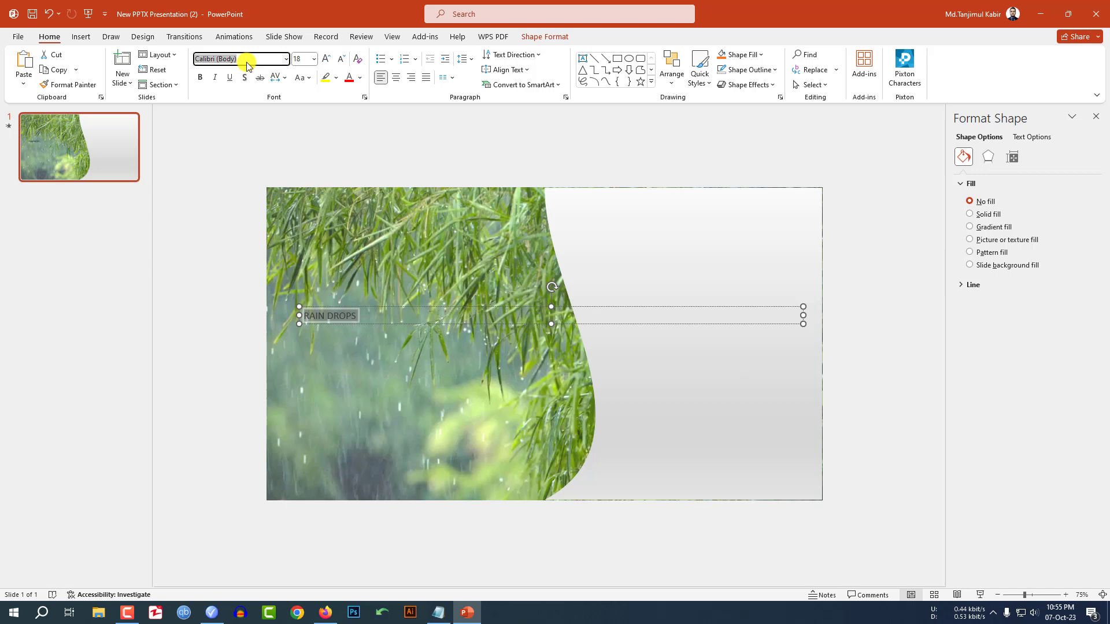
text(Lemon milk)
key(Return)
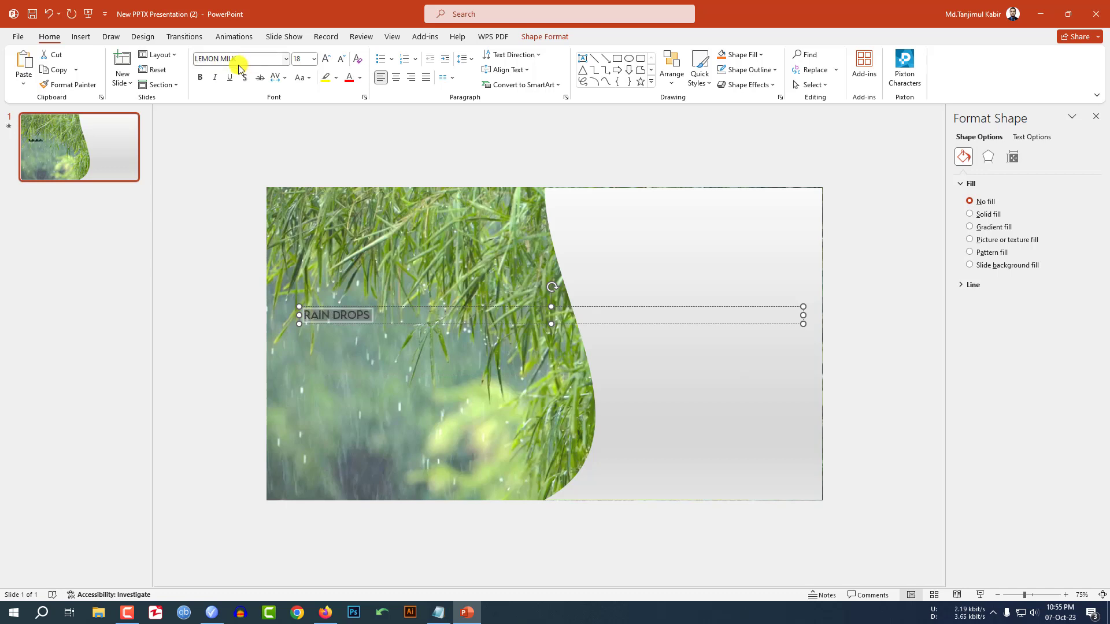
click(314, 58)
click(302, 379)
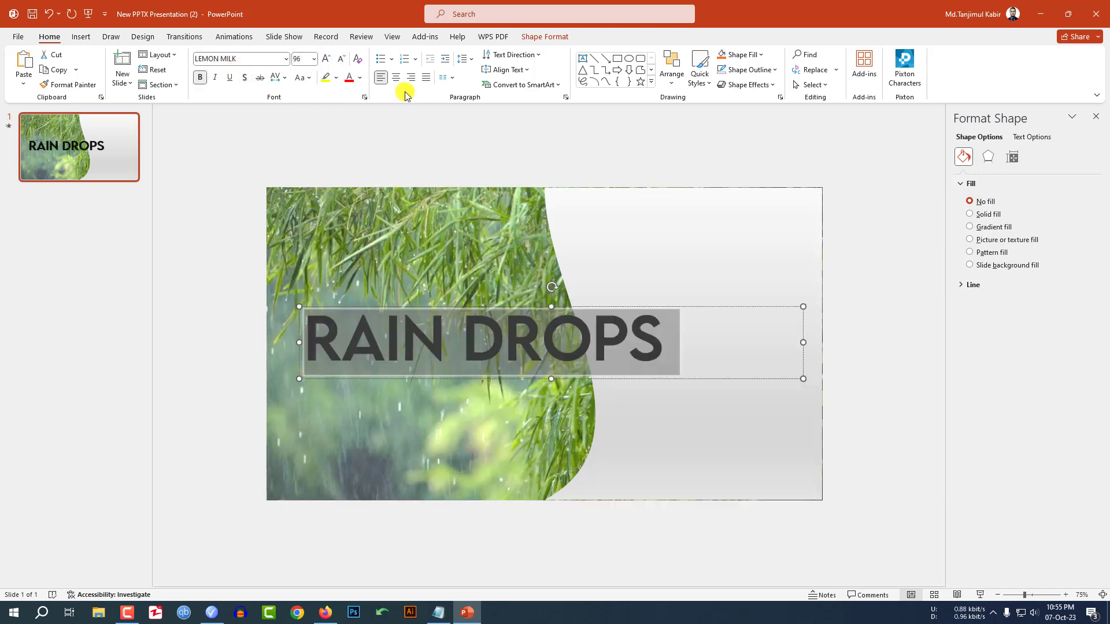
click(326, 59)
click(327, 60)
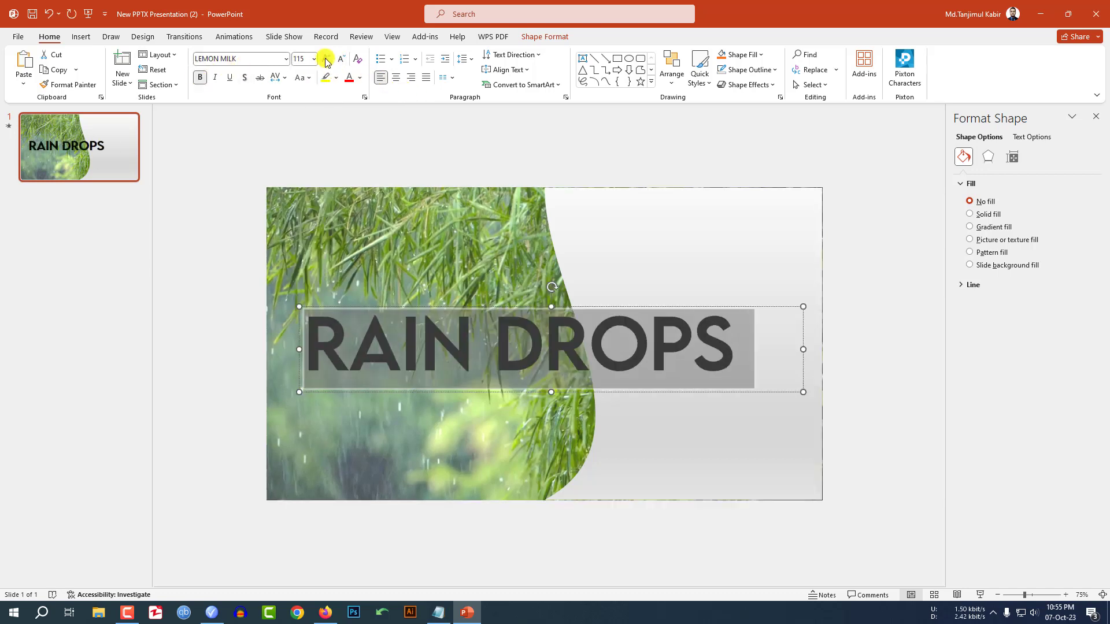
Select the grey panel and RAIN DROPS text box, then Merge Shapes > Combine them
click(672, 240)
mouse_move(664, 265)
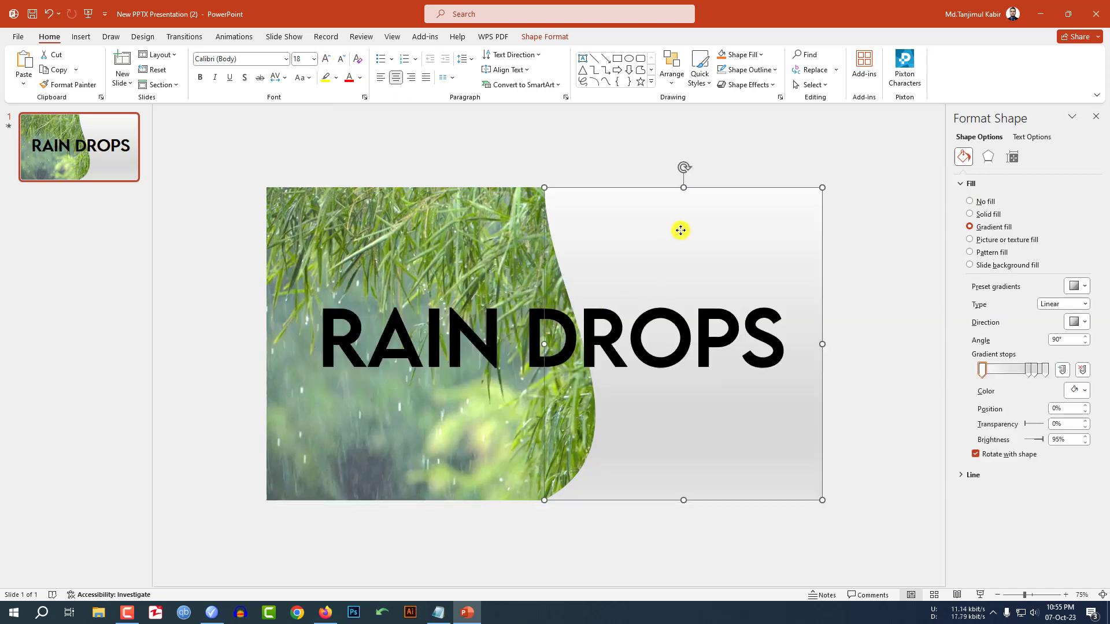
shift+click(488, 352)
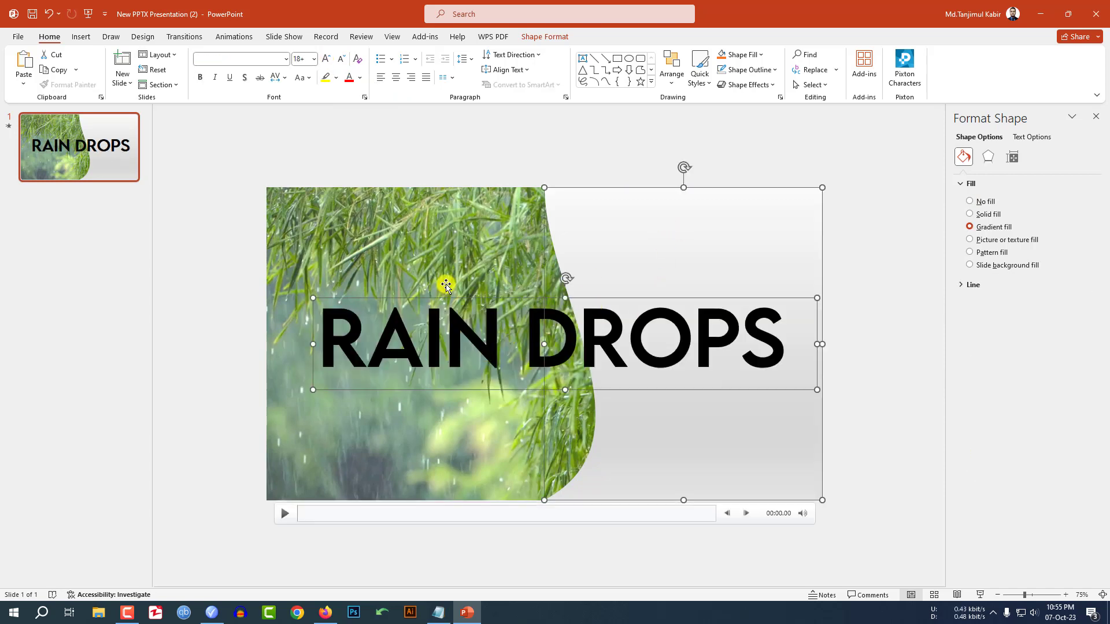
click(558, 36)
click(130, 85)
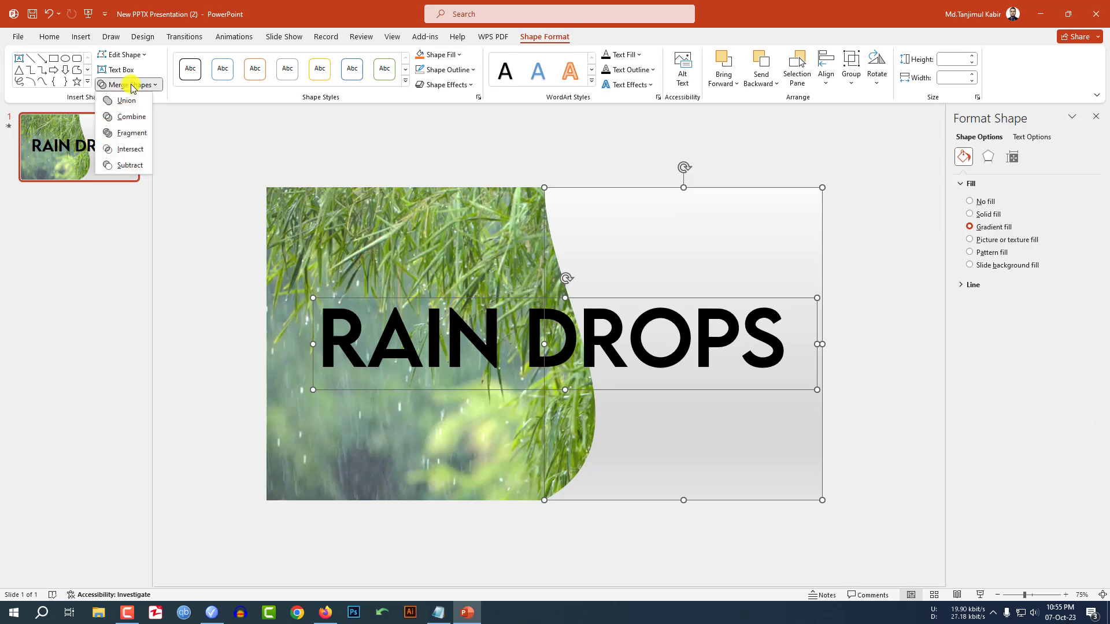
click(125, 118)
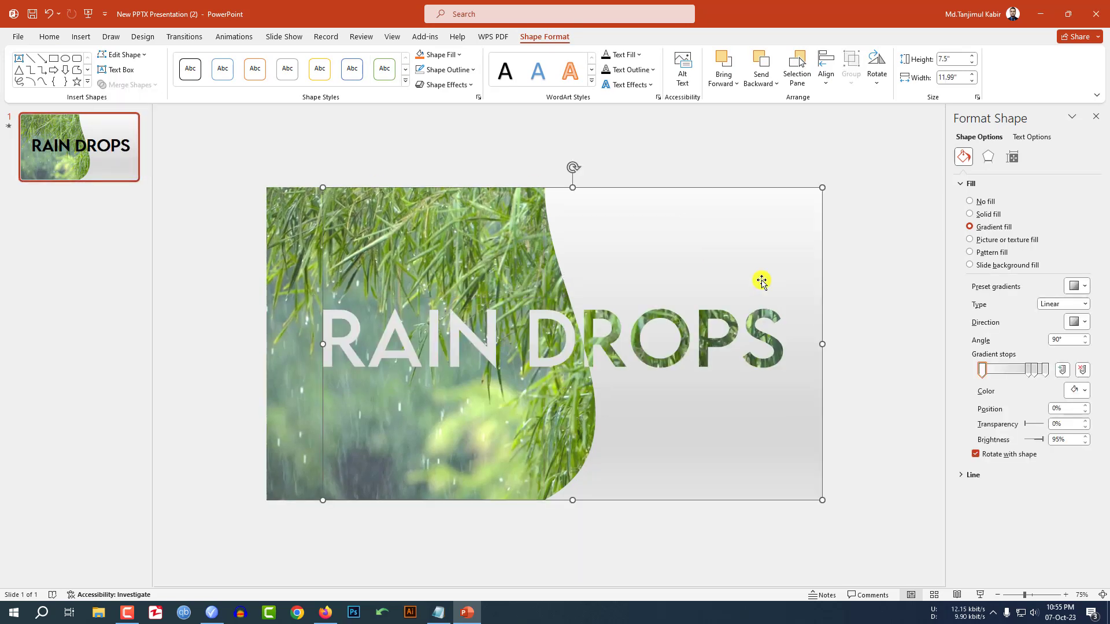
click(857, 299)
Draw a text box in the lower left and paste the paragraph about rain
click(81, 36)
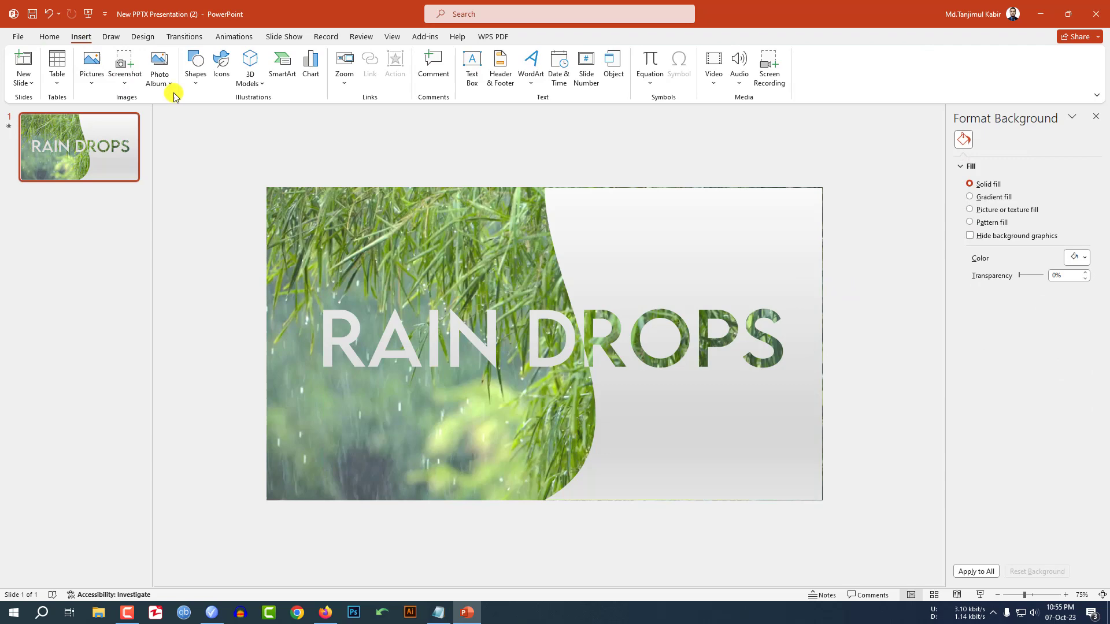
click(195, 65)
click(199, 230)
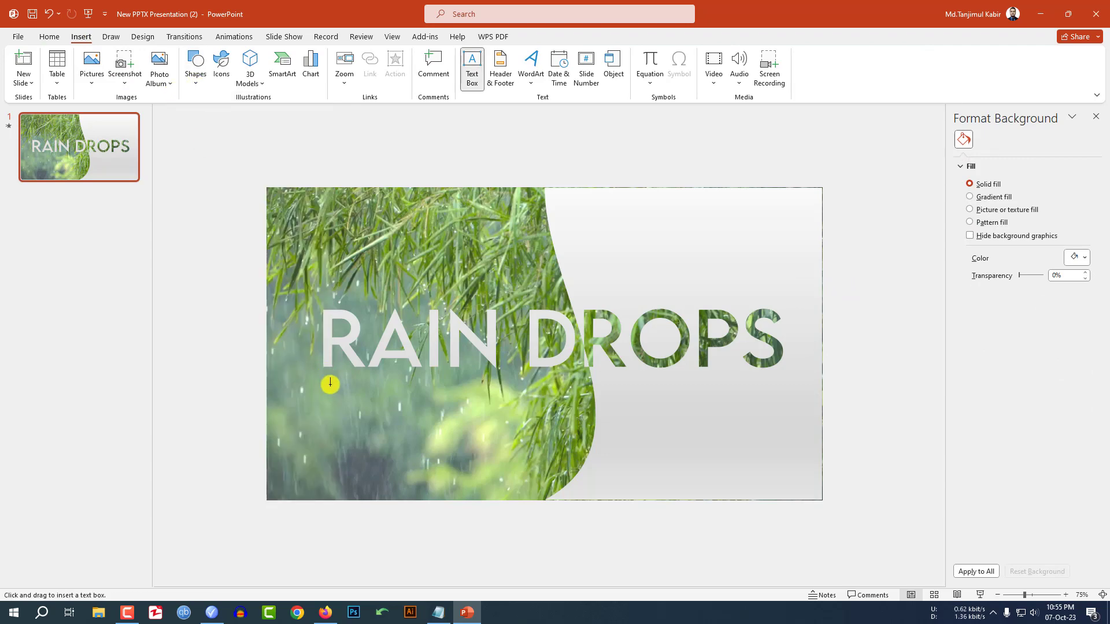
drag(330, 383, 544, 450)
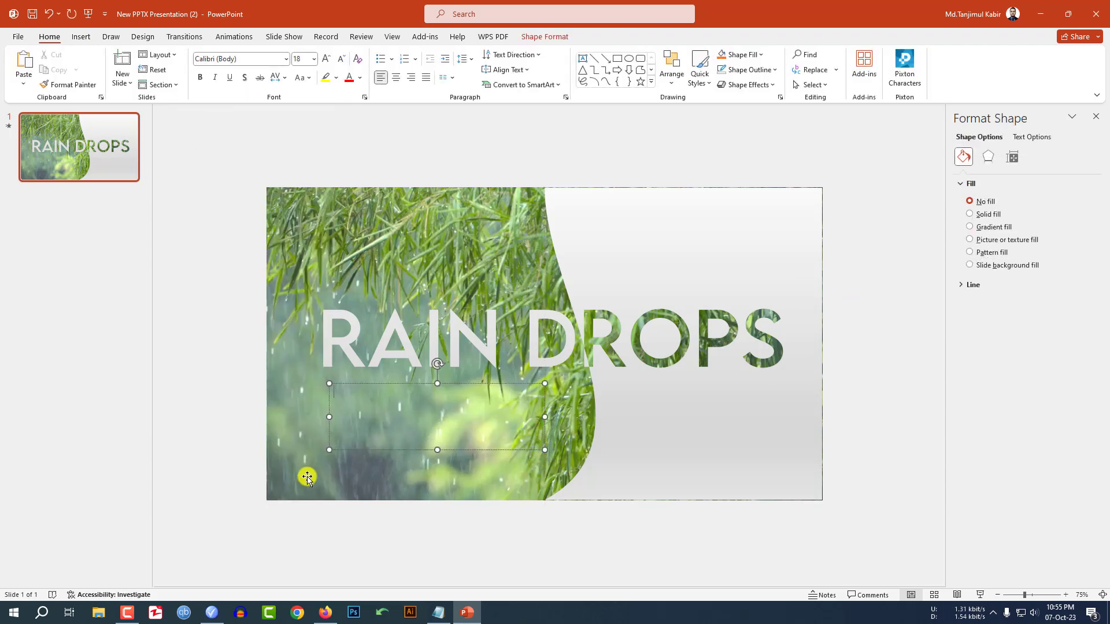
text(Rain is water droplets that have condensed from atmospheric water vapor and then fall under gravity. Rain is a major component of the water cycle and is responsible for depositing most of the fresh water on the Earth)
Format the paragraph as justified white text in the Lora font
key(ctrl+a)
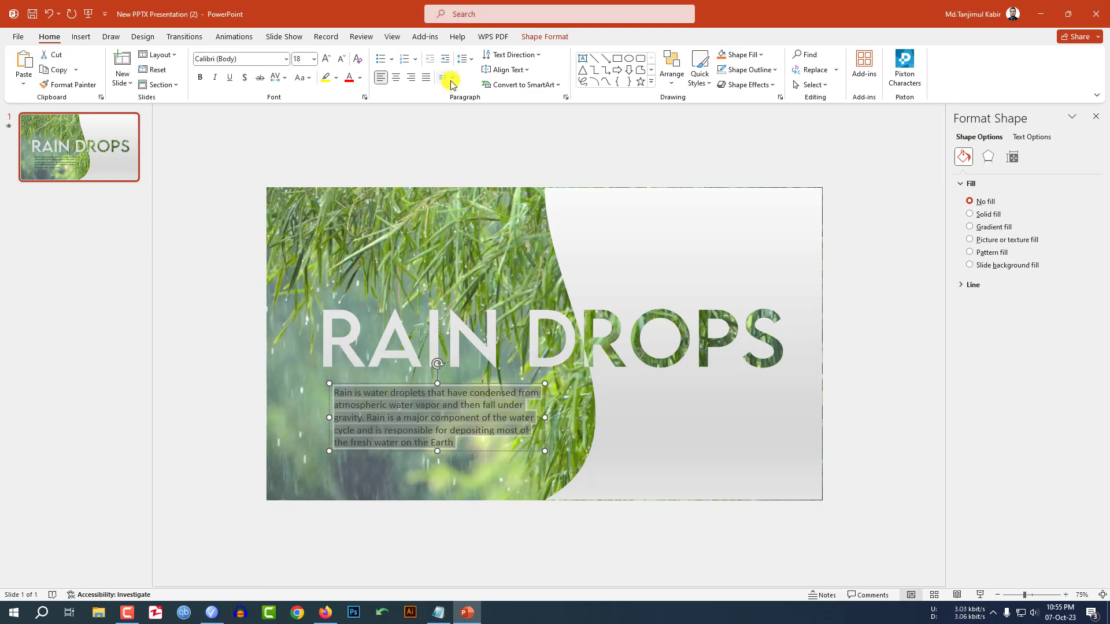
click(424, 78)
click(249, 60)
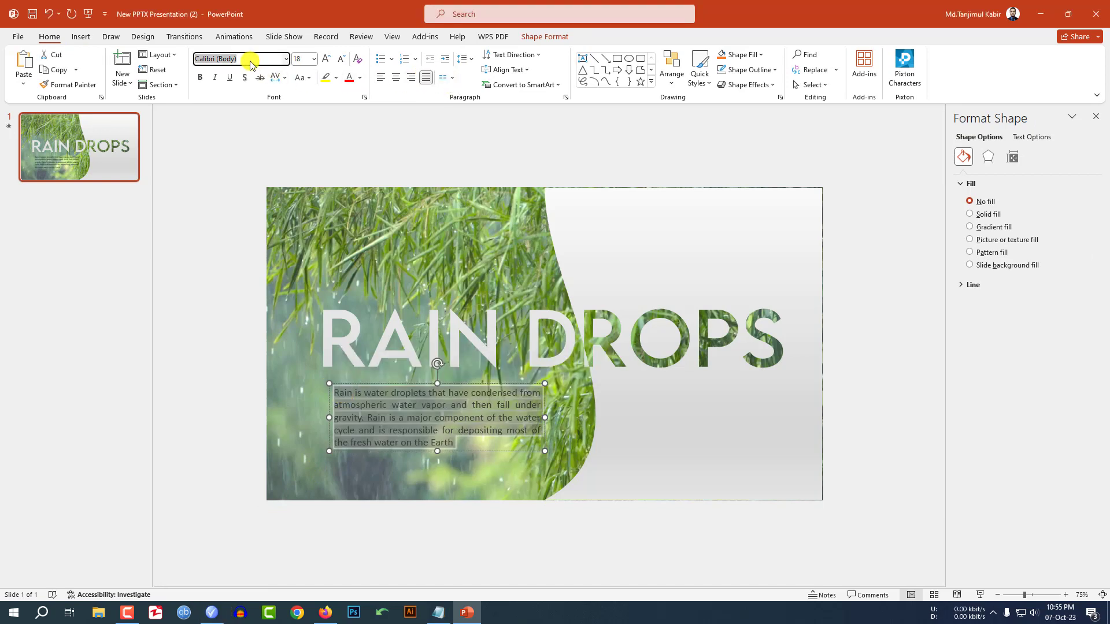
text(Lora)
key(Return)
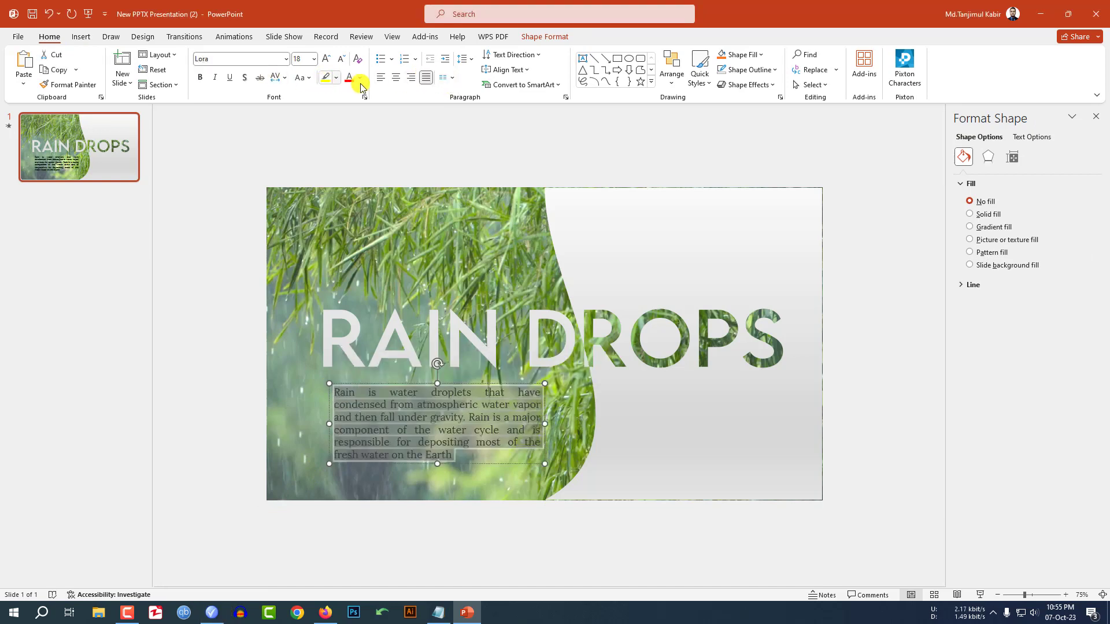
click(360, 77)
click(358, 109)
click(168, 273)
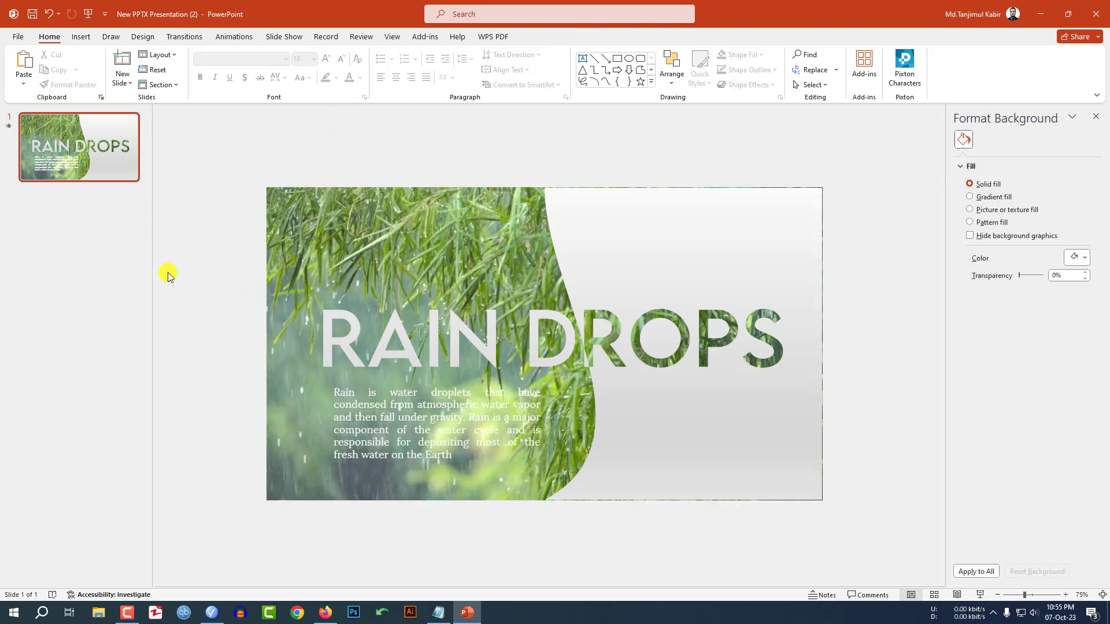
Insert the 'Home for the Holidays' track via Audio on My PC onto the slide
mouse_move(269, 286)
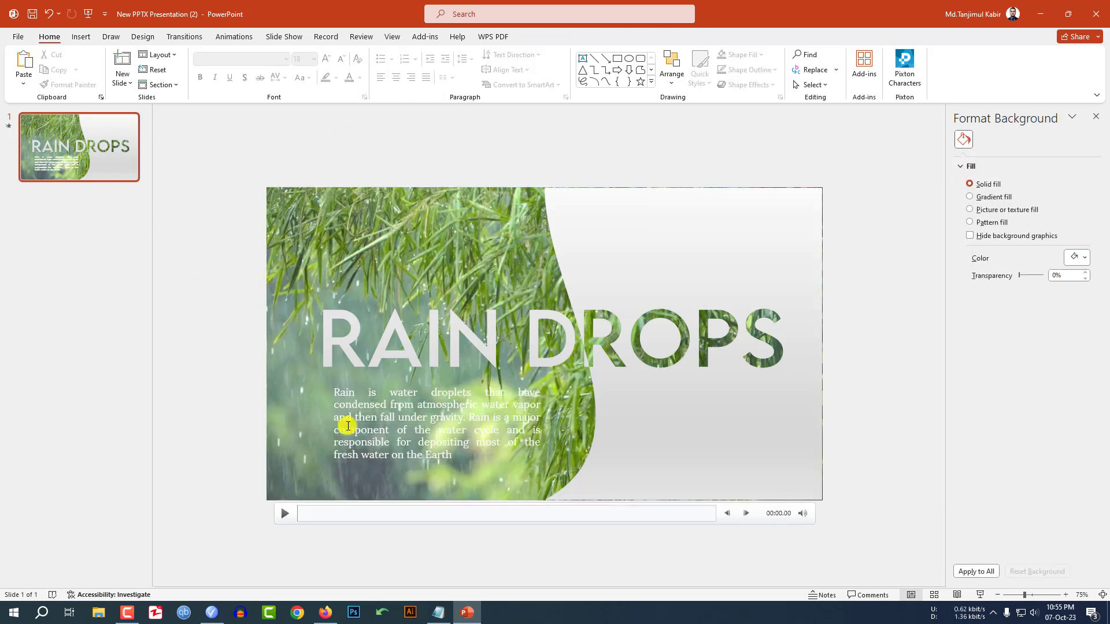
click(81, 36)
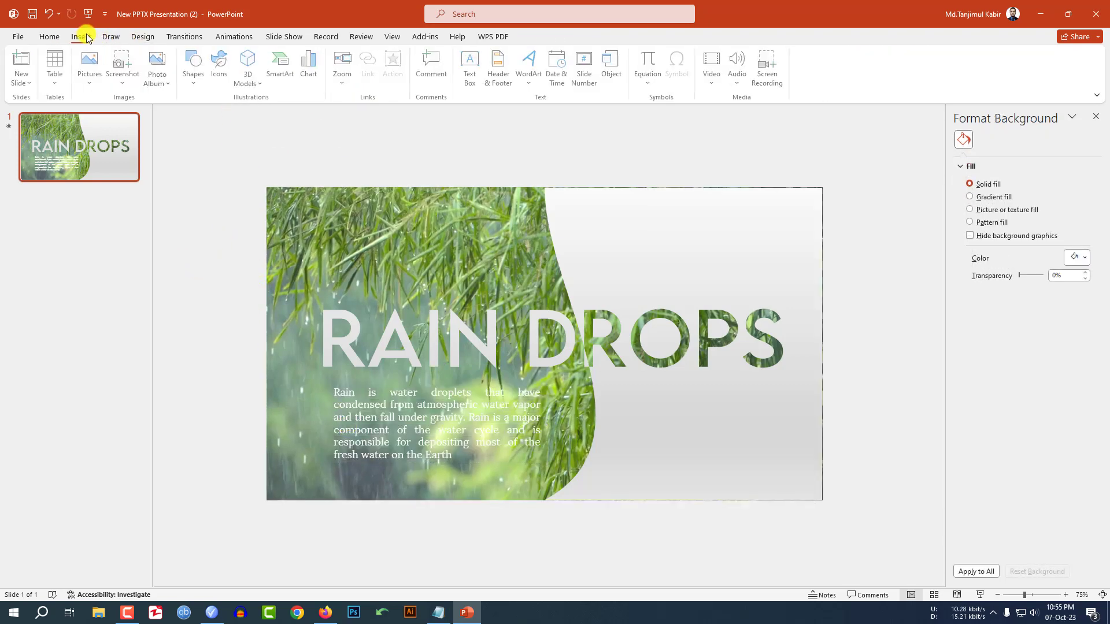
click(739, 76)
click(755, 105)
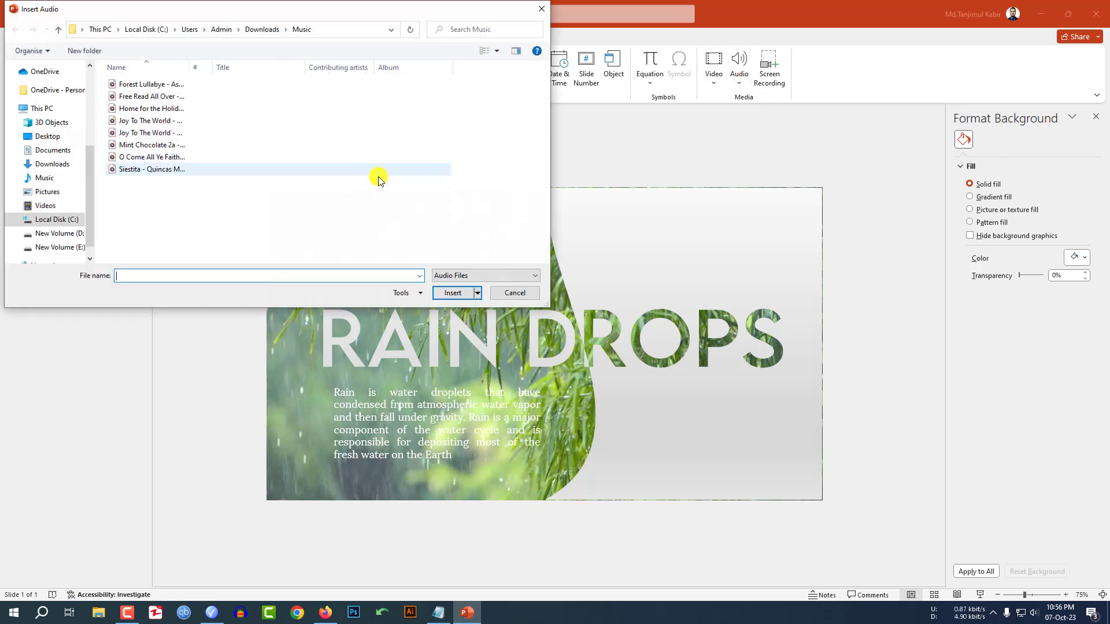
click(155, 110)
double_click(155, 110)
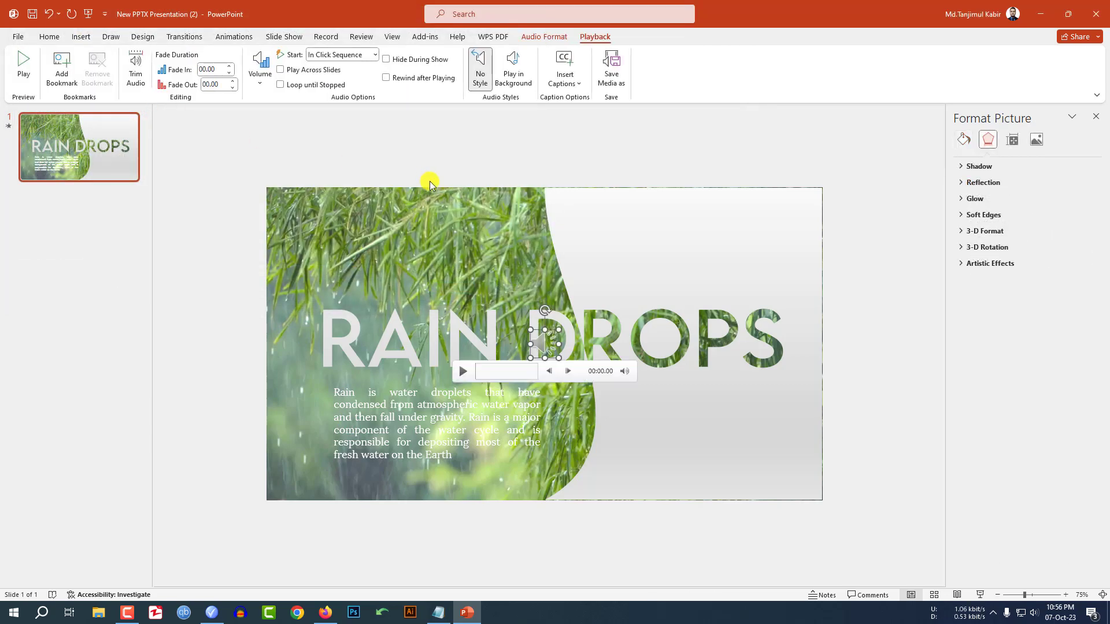
Select the background rain video and open Trim Video from the Playback tab
click(382, 248)
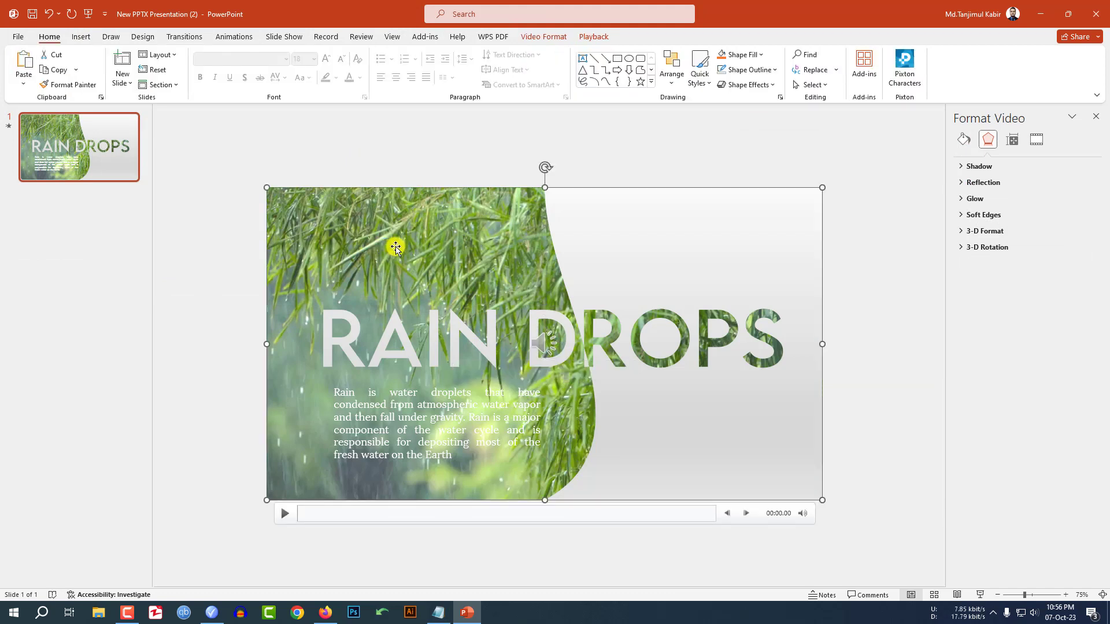
click(602, 39)
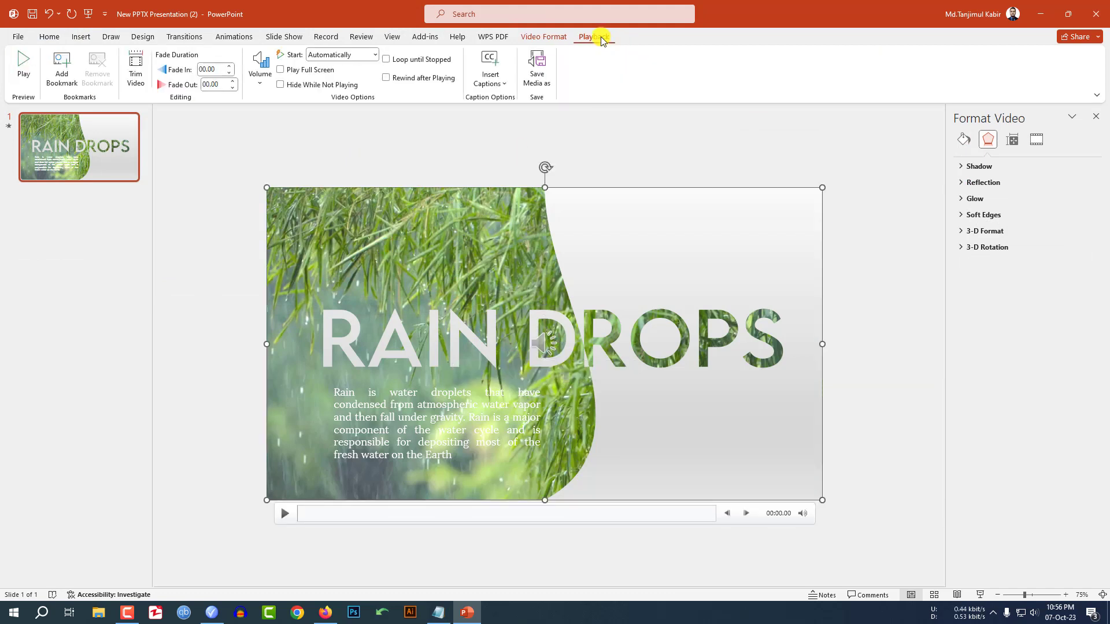
click(136, 71)
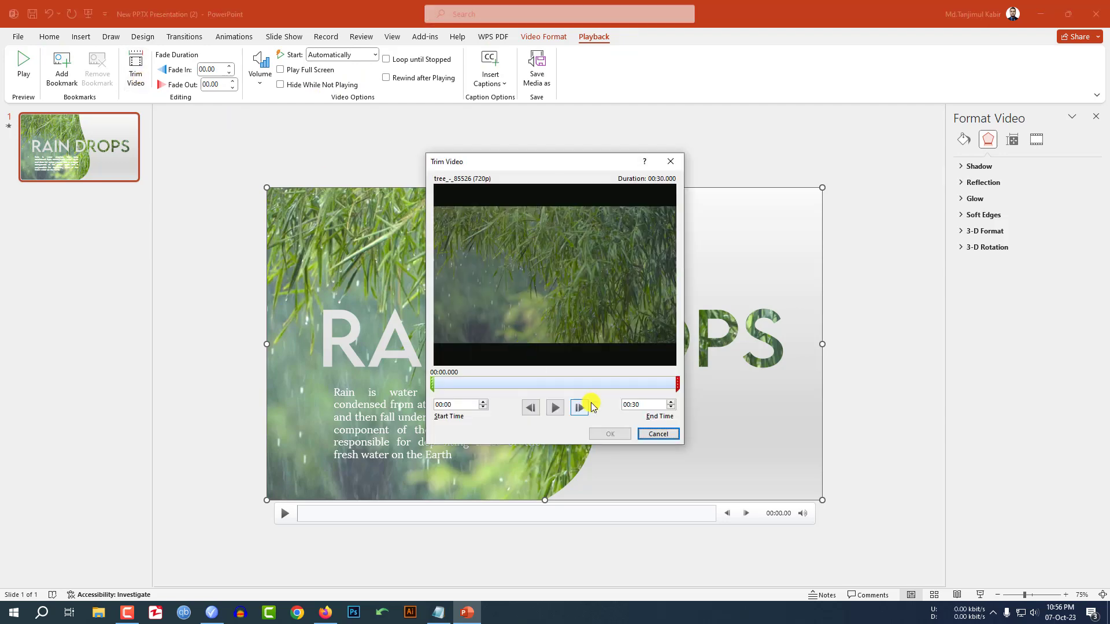
Discard the video trim and trim the Home for the Holidays track to 00:09.481–00:37.501
click(657, 434)
click(535, 347)
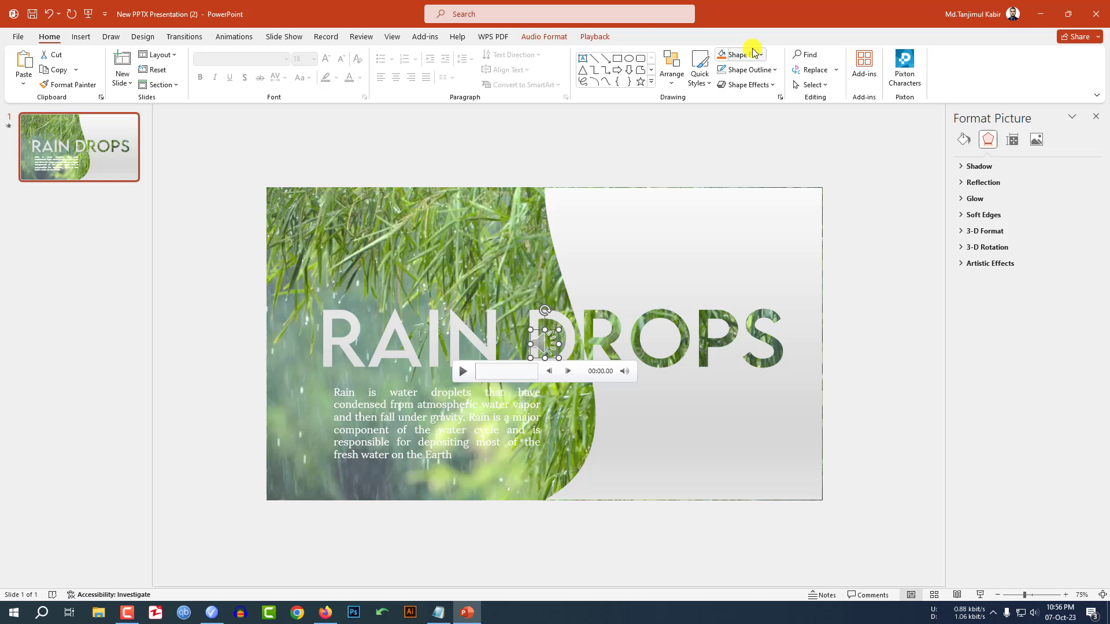
click(595, 37)
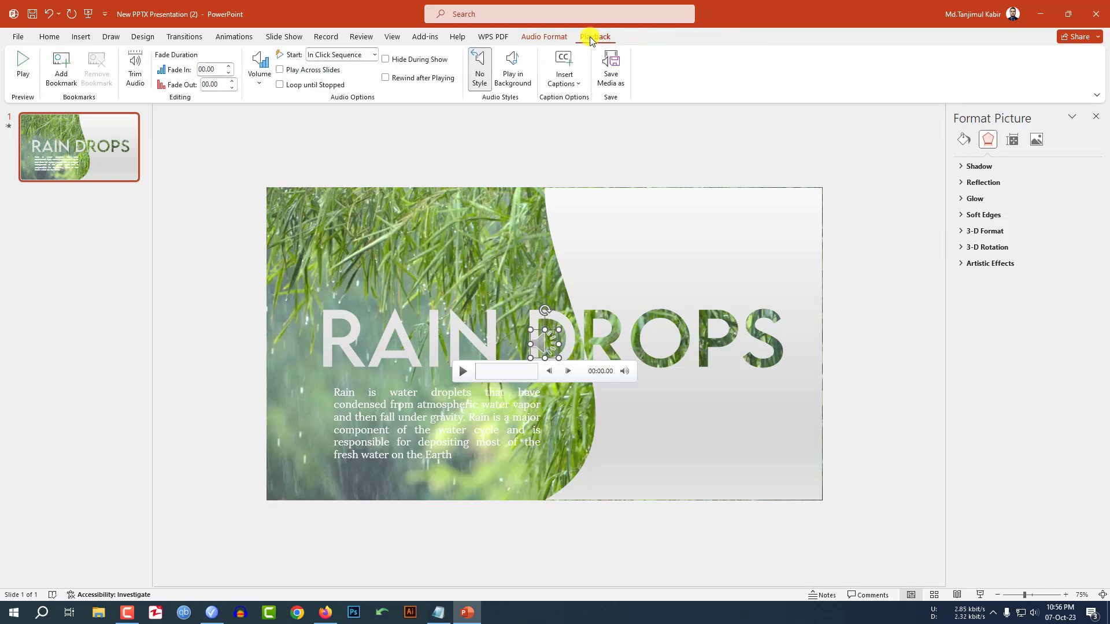
click(127, 74)
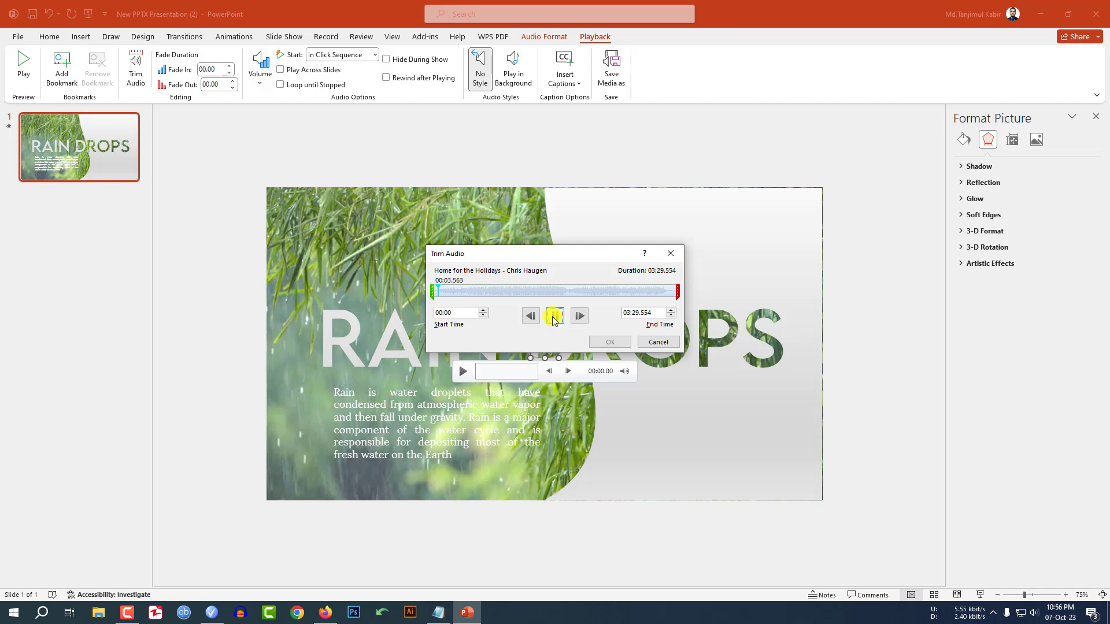
drag(434, 296, 443, 296)
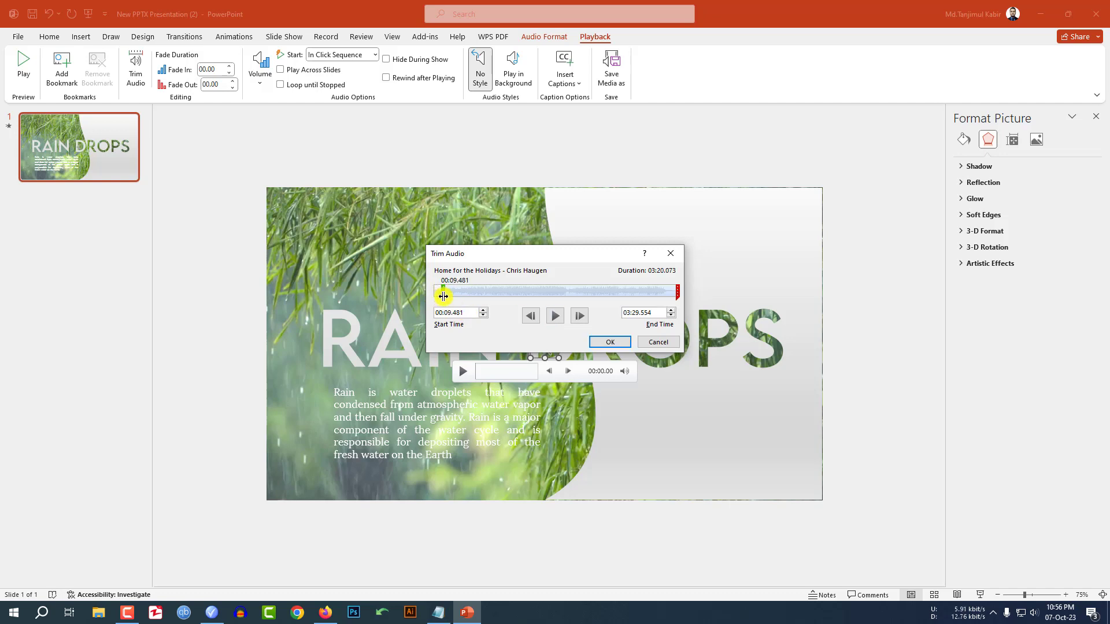
drag(676, 296, 494, 291)
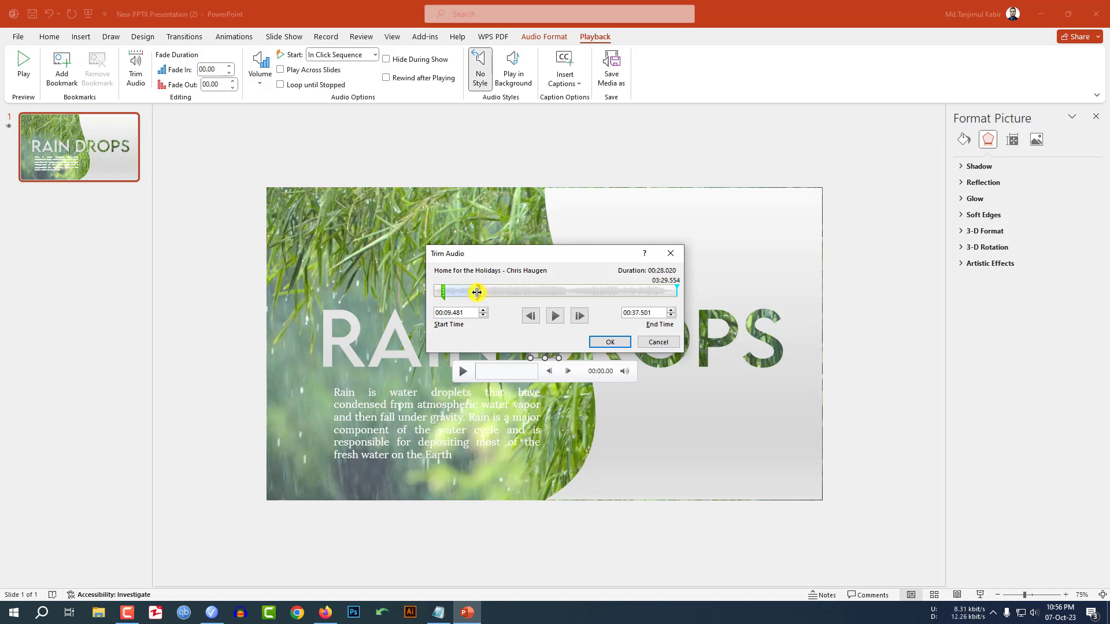
click(607, 343)
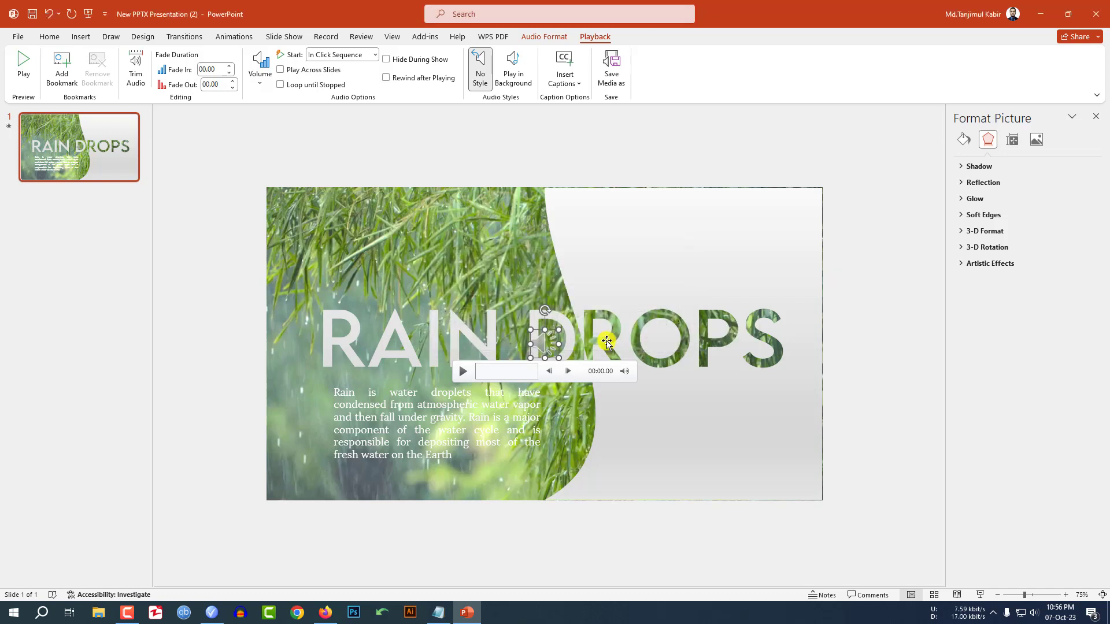
Set the audio to start automatically, then select the body paragraph's text box
click(370, 55)
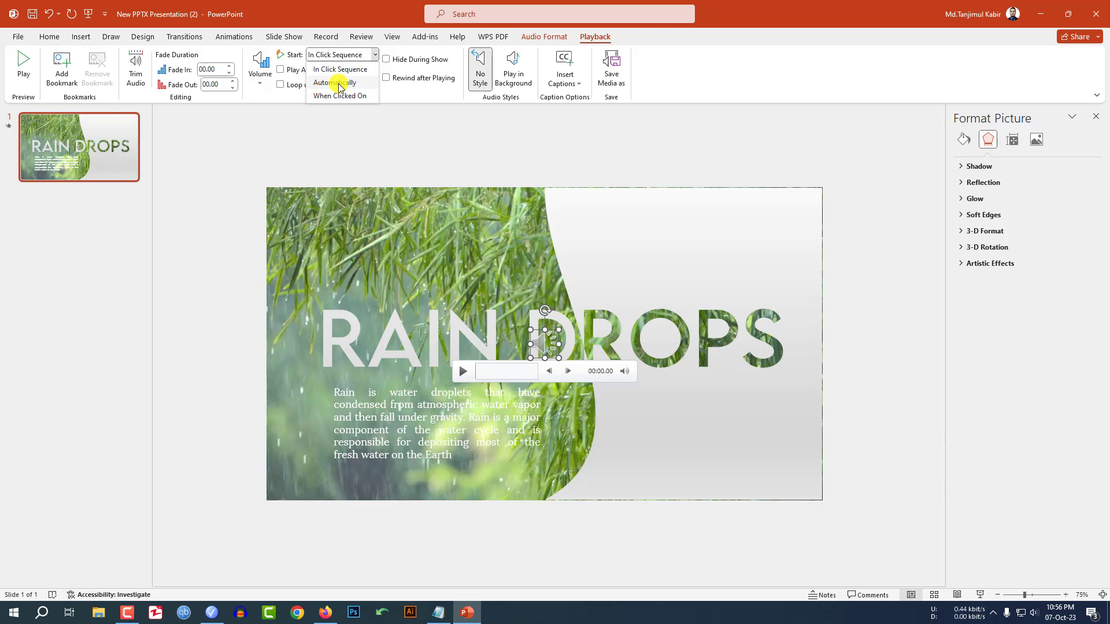
click(332, 72)
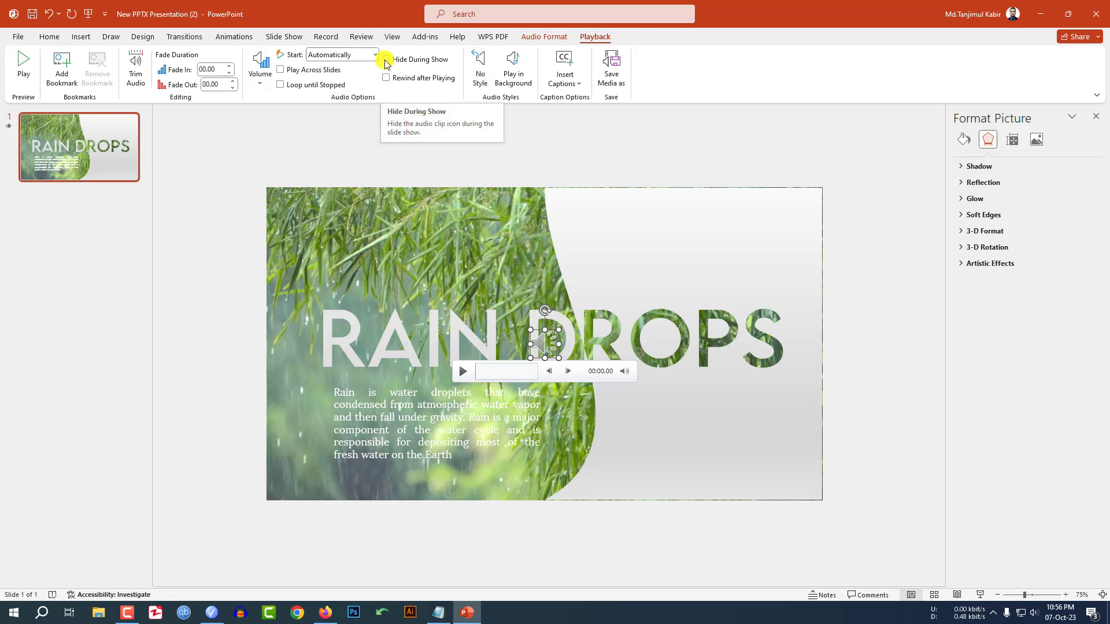
click(472, 125)
key(Tab)
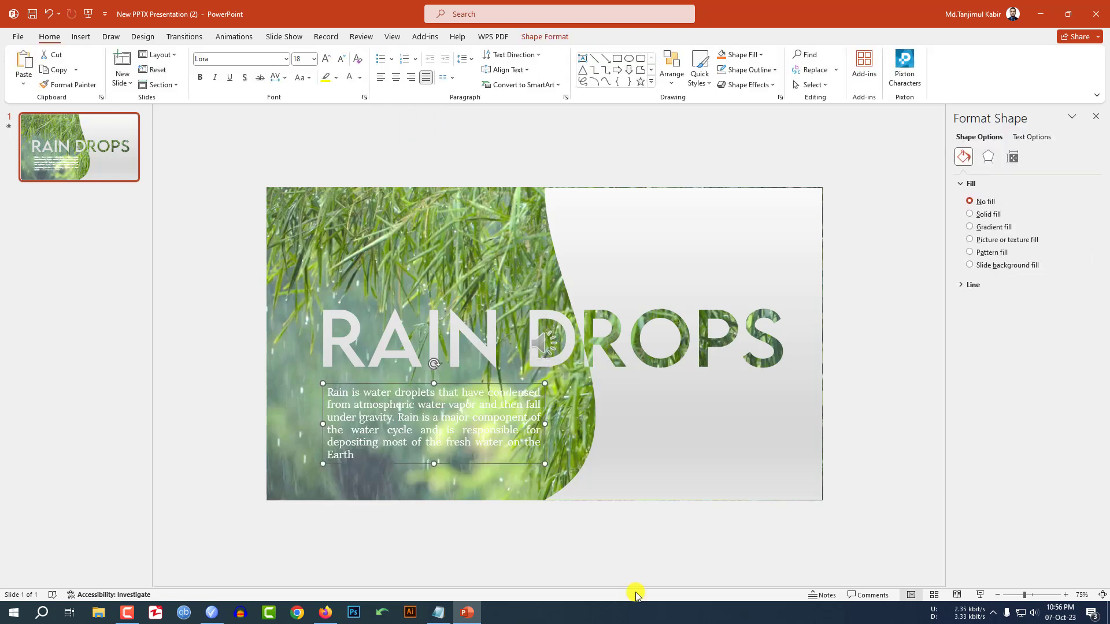
click(615, 560)
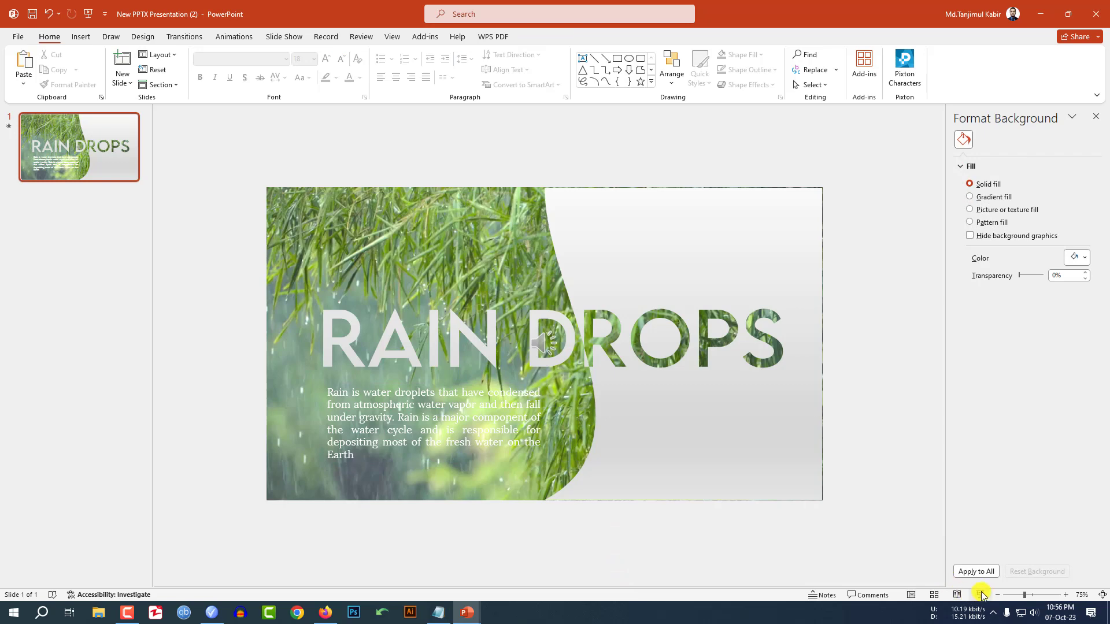